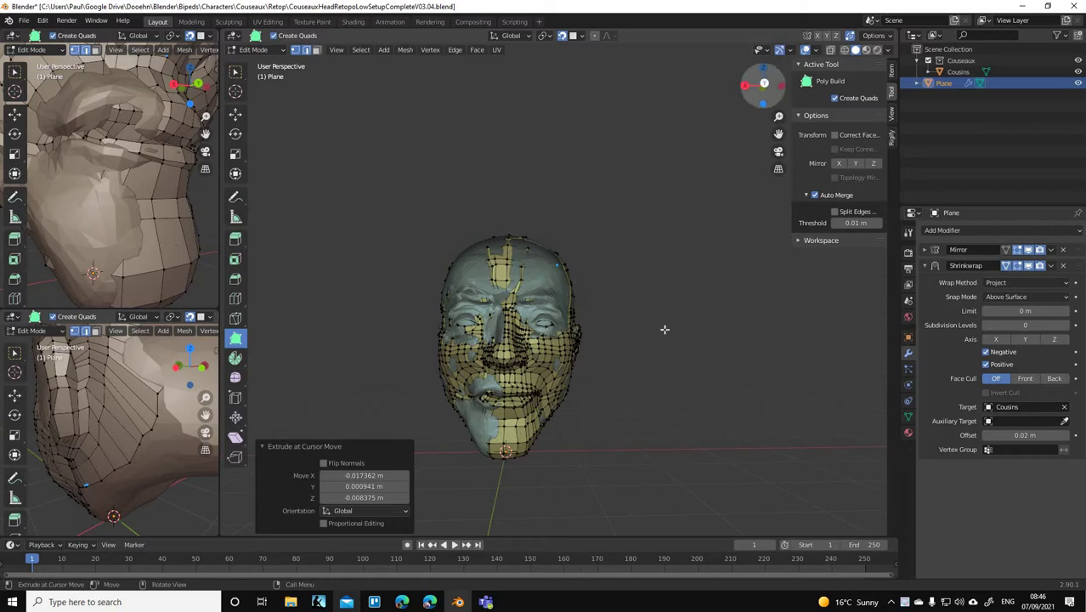
- Examine the head's retopology mesh in back orthographic and perspective views, and expand the Mirror modifier settings
{"action": "left_click", "coordinate": [764, 83]}
{"action": "scroll", "coordinate": [790, 135], "scroll_direction": "up", "scroll_amount": 3}
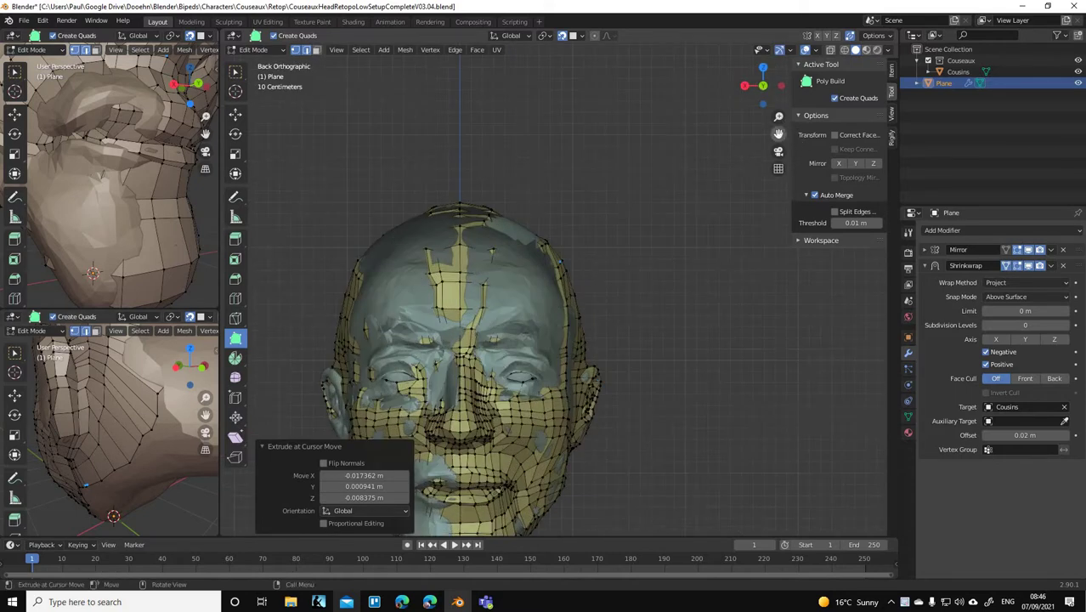
{"action": "left_click_drag", "start_coordinate": [778, 134], "coordinate": [779, 31]}
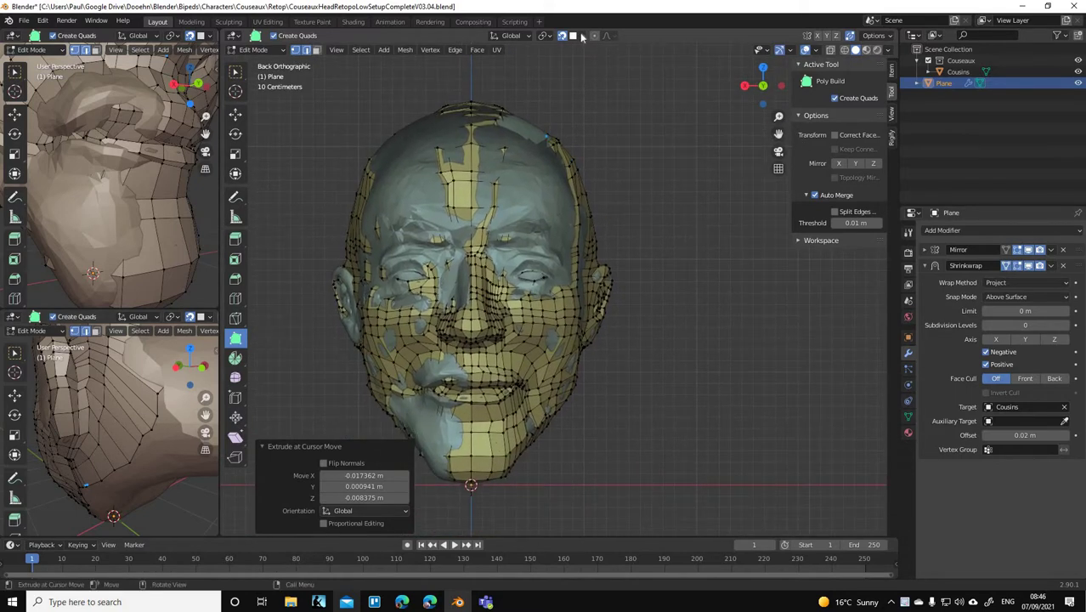
{"action": "left_click", "coordinate": [582, 37]}
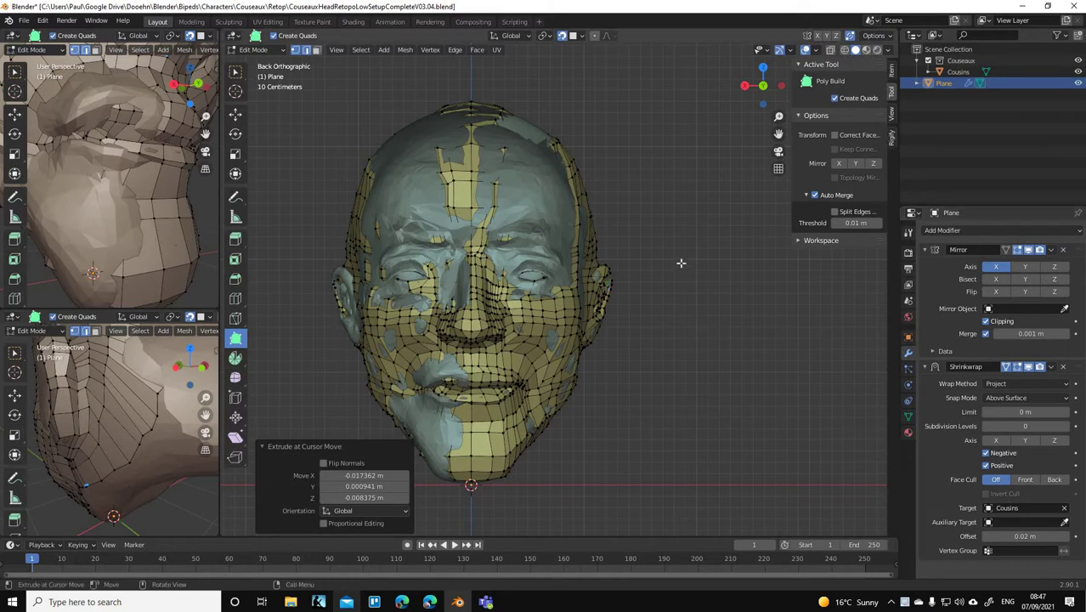
{"action": "middle_click_drag", "start_coordinate": [651, 277], "coordinate": [642, 277]}
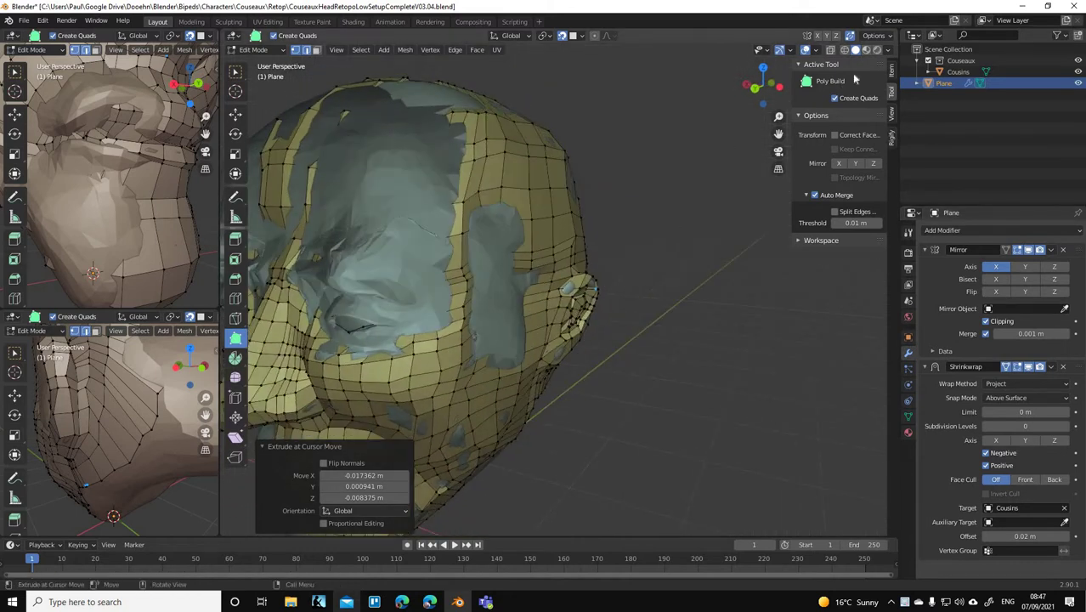
{"action": "scroll", "coordinate": [861, 63], "scroll_direction": "down", "scroll_amount": 2}
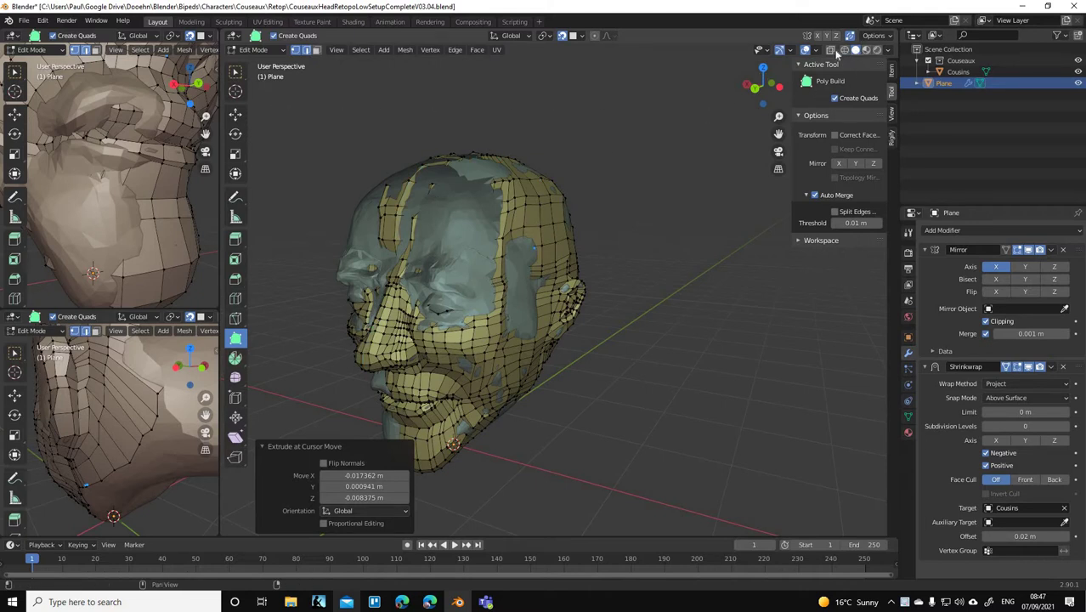
- Inspect the retopology mesh in X-ray display and with the Cousins sculpt hidden, then show the sculpt again
{"action": "key", "text": "alt+z"}
{"action": "middle_click_drag", "start_coordinate": [577, 308], "coordinate": [552, 365]}
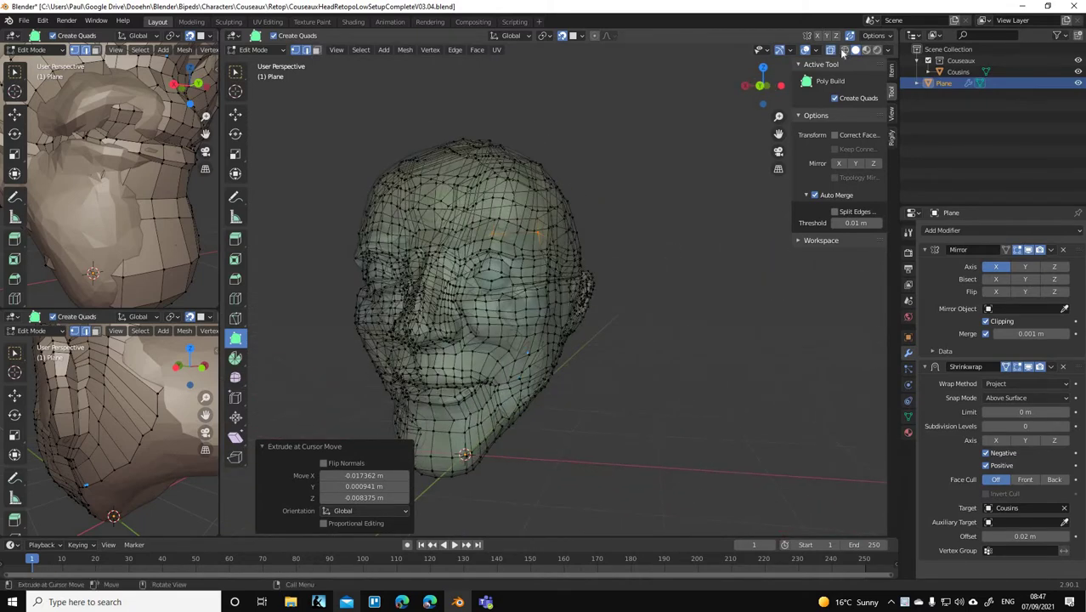
{"action": "left_click", "coordinate": [1076, 72]}
{"action": "key", "text": "ctrl+z"}
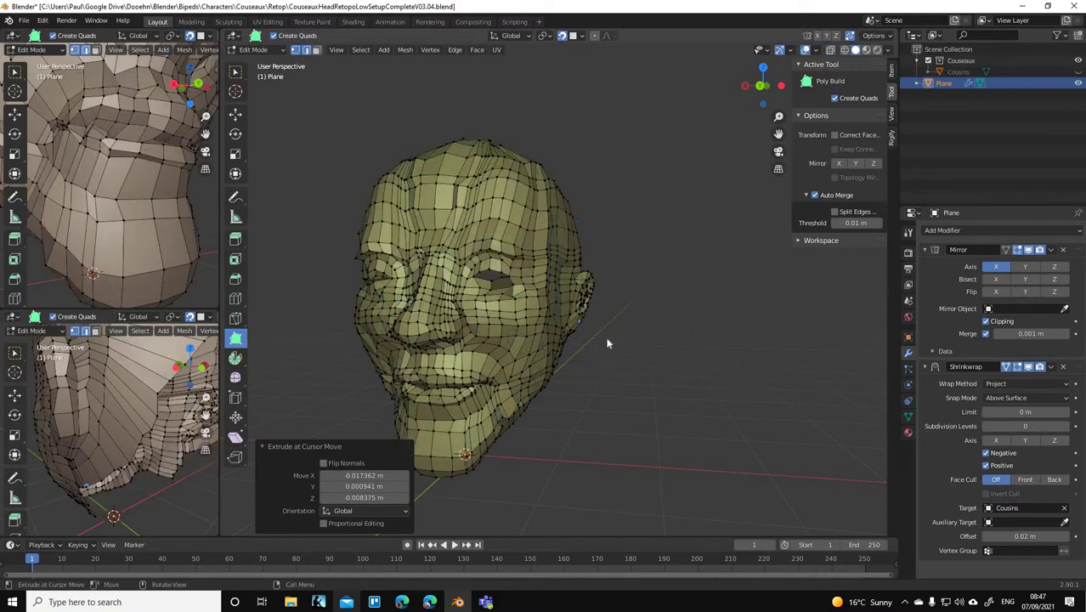
{"action": "middle_click_drag", "start_coordinate": [565, 346], "coordinate": [335, 363]}
{"action": "key", "text": "alt+h"}
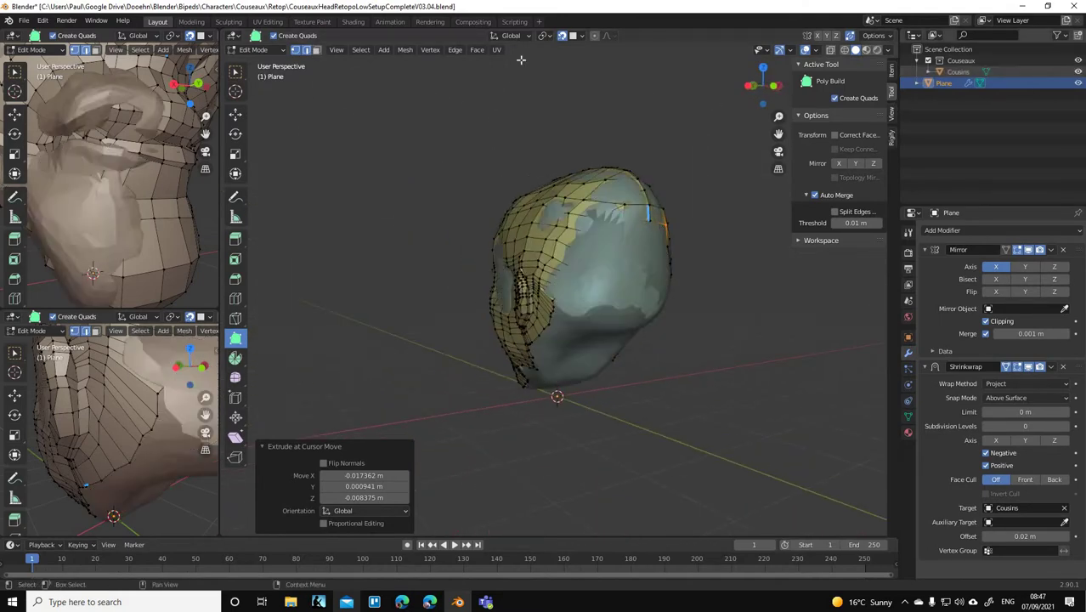
- Turn on X-ray display and extrude a new quad from the open edge on the back of the skull
{"action": "left_click", "coordinate": [831, 50]}
{"action": "scroll", "coordinate": [652, 264], "scroll_direction": "up", "scroll_amount": 4}
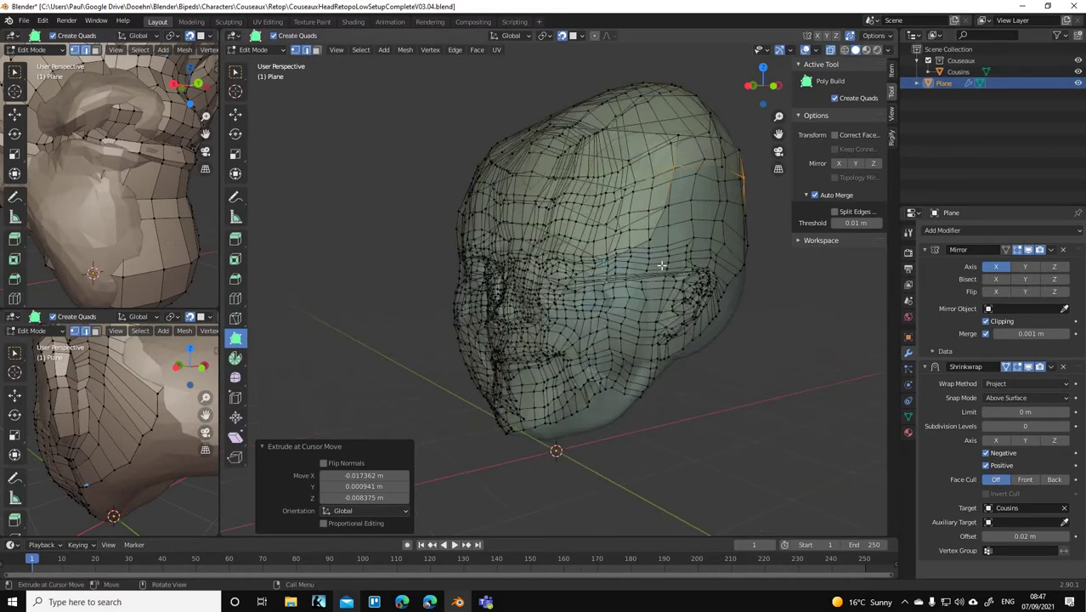
{"action": "middle_click_drag", "start_coordinate": [652, 264], "coordinate": [673, 195]}
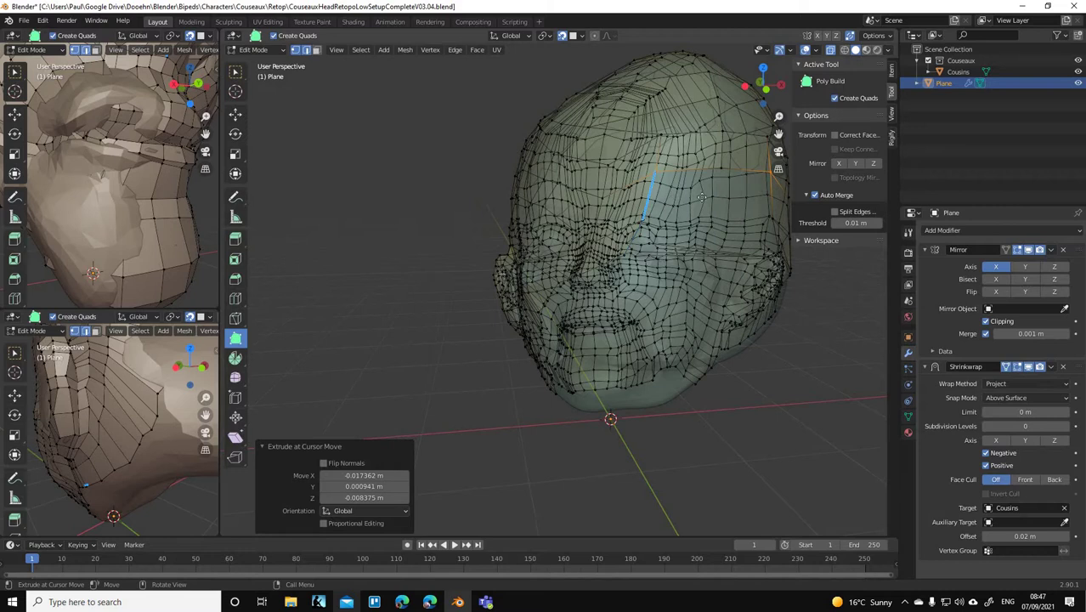
{"action": "left_click_drag", "start_coordinate": [701, 197], "coordinate": [710, 232]}
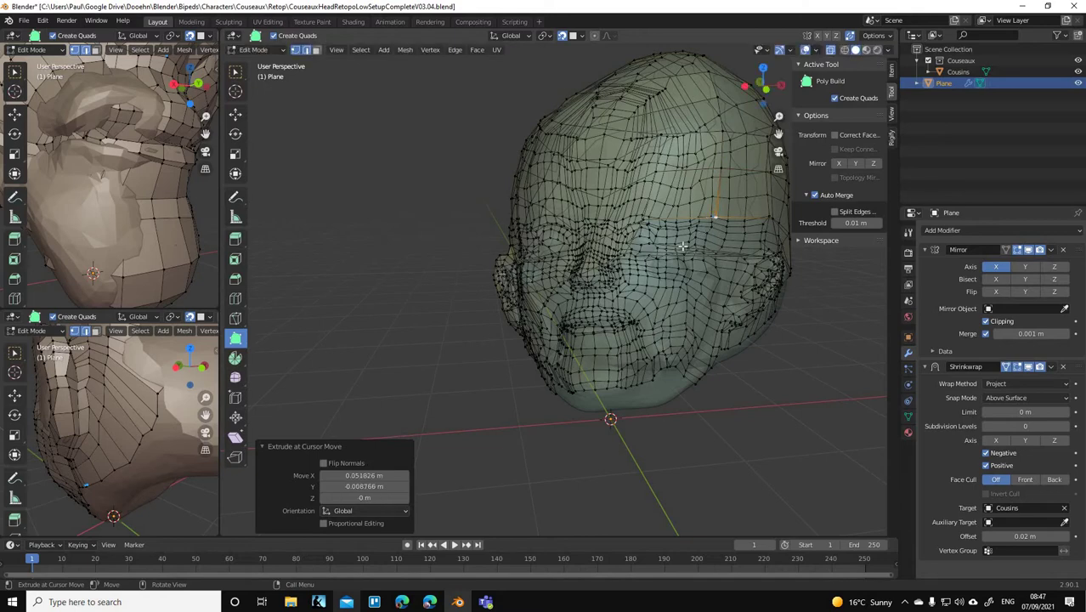
- Extend the retopology downward at the back of the head by extruding an edge and adding a face beside it
{"action": "mouse_move", "coordinate": [682, 246]}
{"action": "middle_mouse_down"}
{"action": "mouse_move", "coordinate": [727, 234]}
{"action": "mouse_move", "coordinate": [671, 244]}
{"action": "middle_mouse_up"}
{"action": "scroll", "coordinate": [686, 242], "scroll_direction": "up", "scroll_amount": 2}
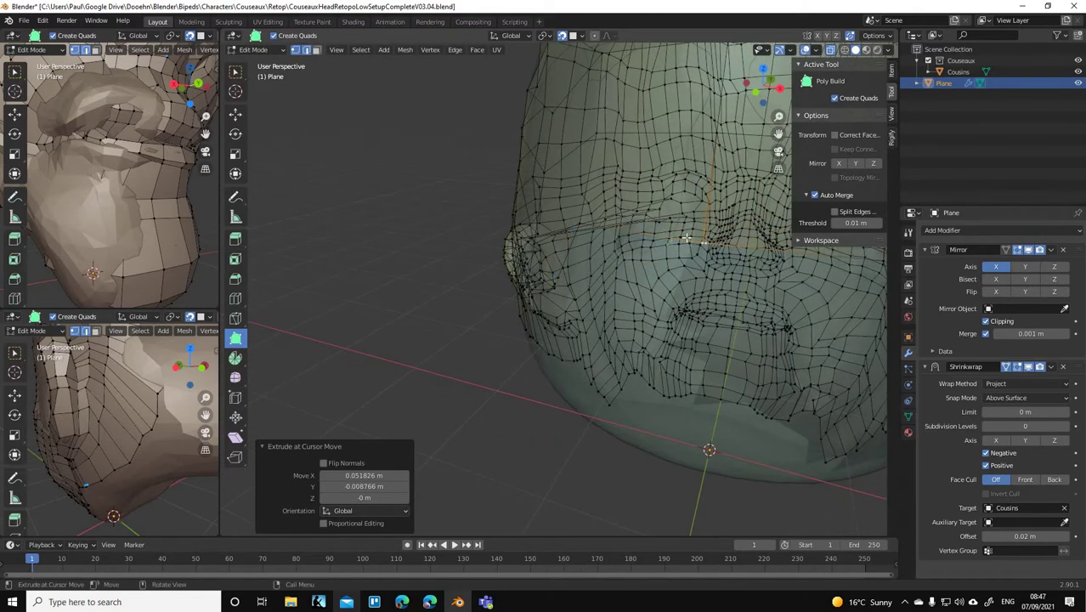
{"action": "left_click_drag", "start_coordinate": [695, 241], "coordinate": [672, 252]}
{"action": "middle_click_drag", "start_coordinate": [672, 252], "coordinate": [685, 194]}
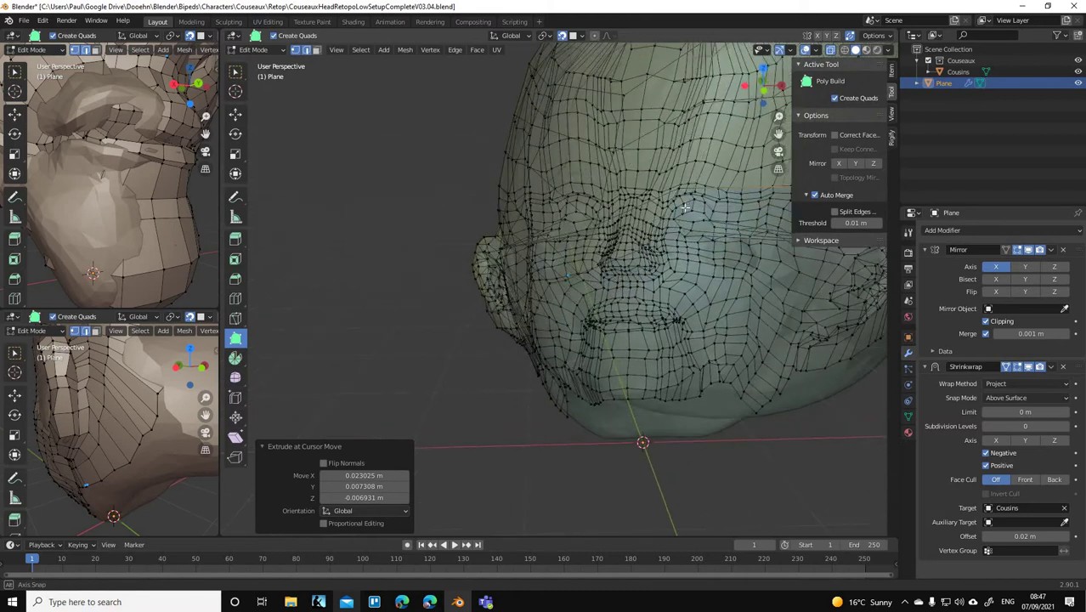
{"action": "left_click_drag", "start_coordinate": [699, 215], "coordinate": [797, 258]}
- Extrude the open edge between the ear and the back of the skull down over the uncovered sculpt
{"action": "scroll", "coordinate": [789, 274], "scroll_direction": "down", "scroll_amount": 4}
{"action": "middle_click_drag", "start_coordinate": [789, 273], "coordinate": [688, 275]}
{"action": "scroll", "coordinate": [689, 272], "scroll_direction": "up", "scroll_amount": 3}
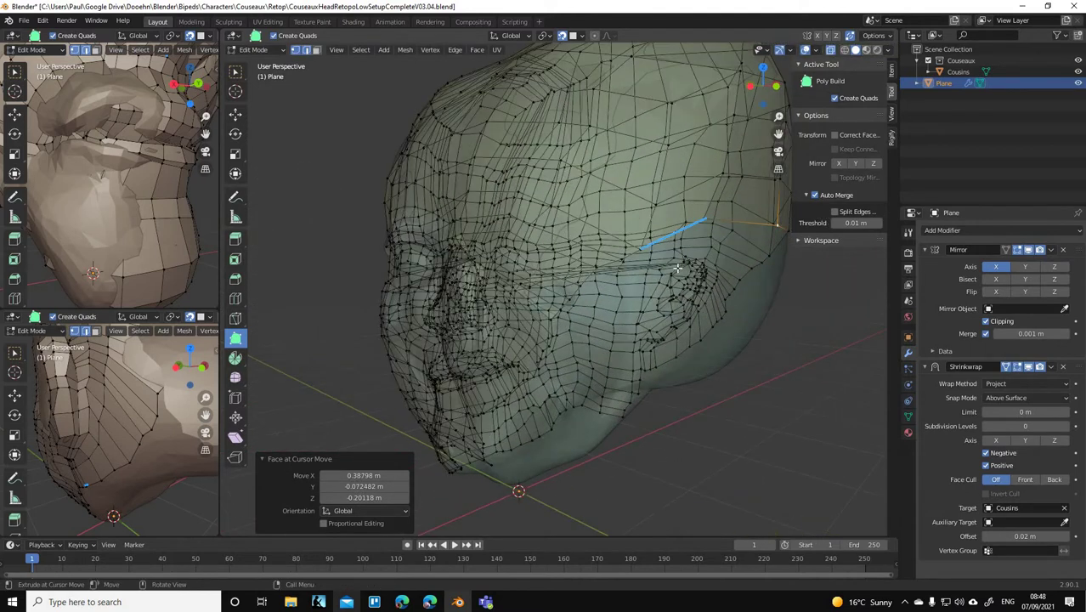
{"action": "scroll", "coordinate": [735, 272], "scroll_direction": "down", "scroll_amount": 3}
{"action": "middle_click_drag", "start_coordinate": [734, 272], "coordinate": [730, 272]}
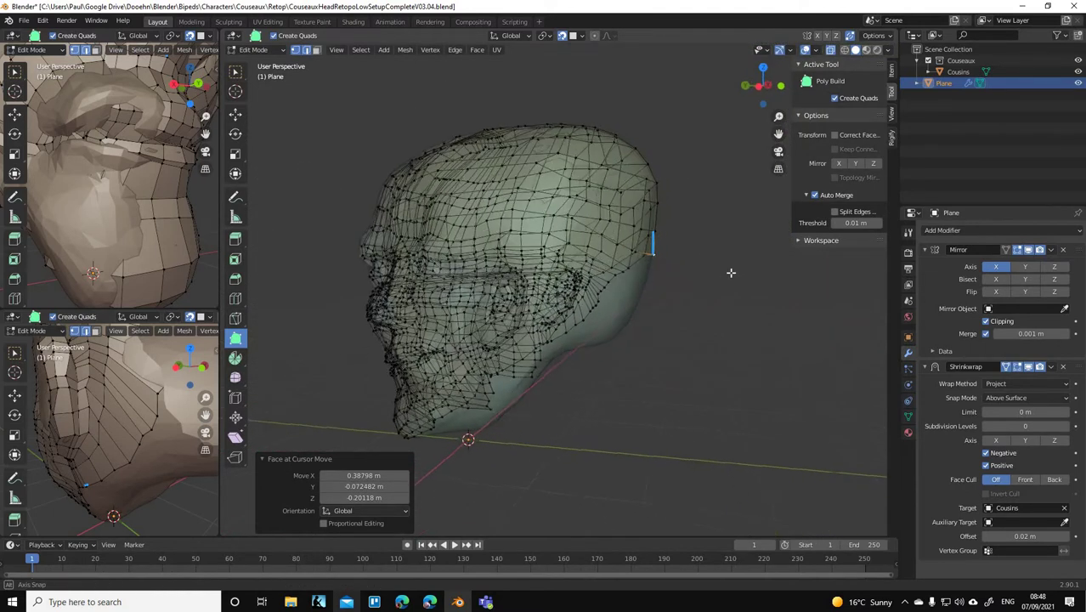
{"action": "scroll", "coordinate": [650, 259], "scroll_direction": "up", "scroll_amount": 2}
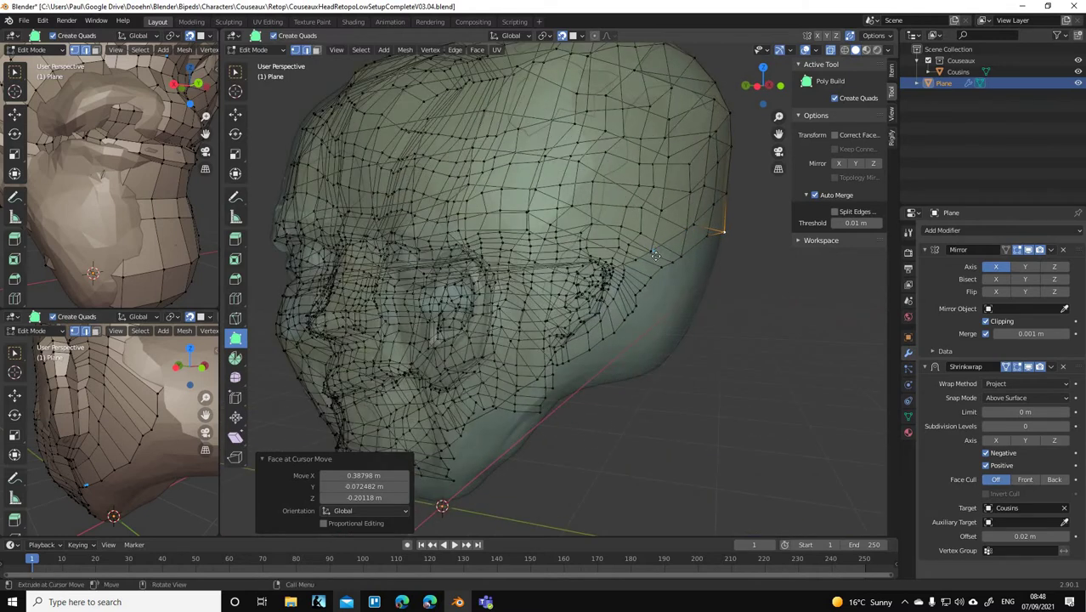
{"action": "left_click_drag", "start_coordinate": [655, 255], "coordinate": [685, 268]}
- Extrude another quad near the ear and check the uncovered back of the head with X-ray display off
{"action": "middle_click_drag", "start_coordinate": [708, 277], "coordinate": [640, 268]}
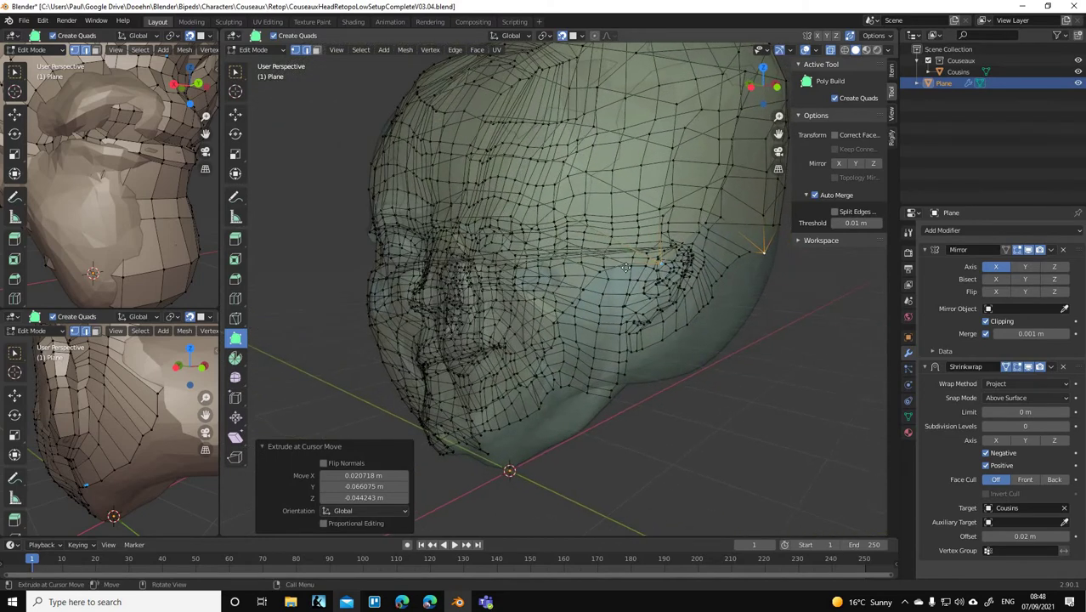
{"action": "left_click_drag", "start_coordinate": [632, 280], "coordinate": [624, 312]}
{"action": "mouse_move", "coordinate": [646, 276]}
{"action": "middle_mouse_down"}
{"action": "mouse_move", "coordinate": [553, 281]}
{"action": "mouse_move", "coordinate": [647, 283]}
{"action": "middle_mouse_up"}
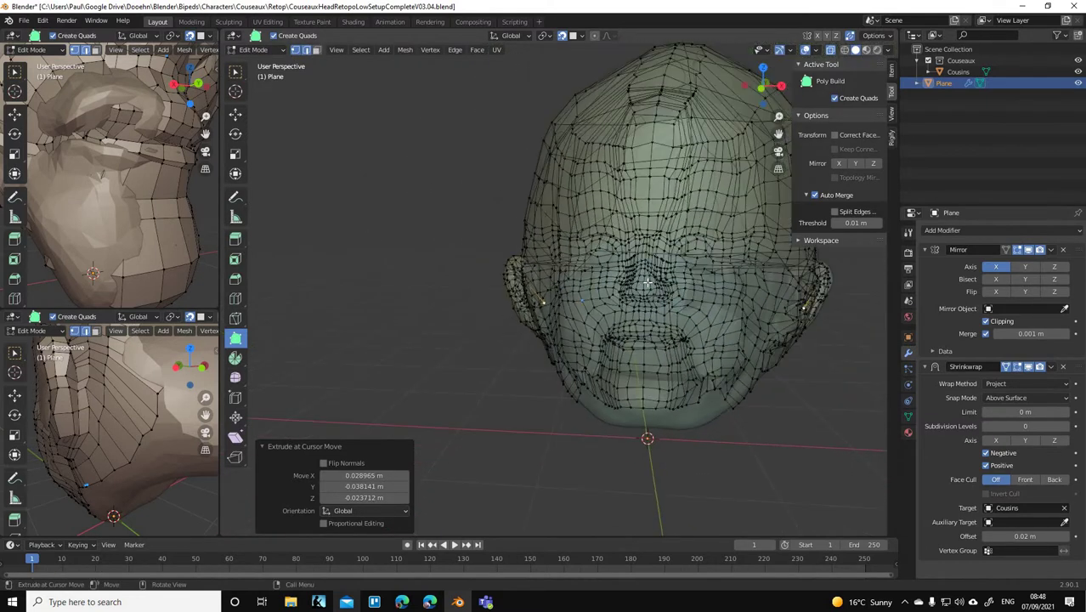
{"action": "left_click", "coordinate": [830, 51]}
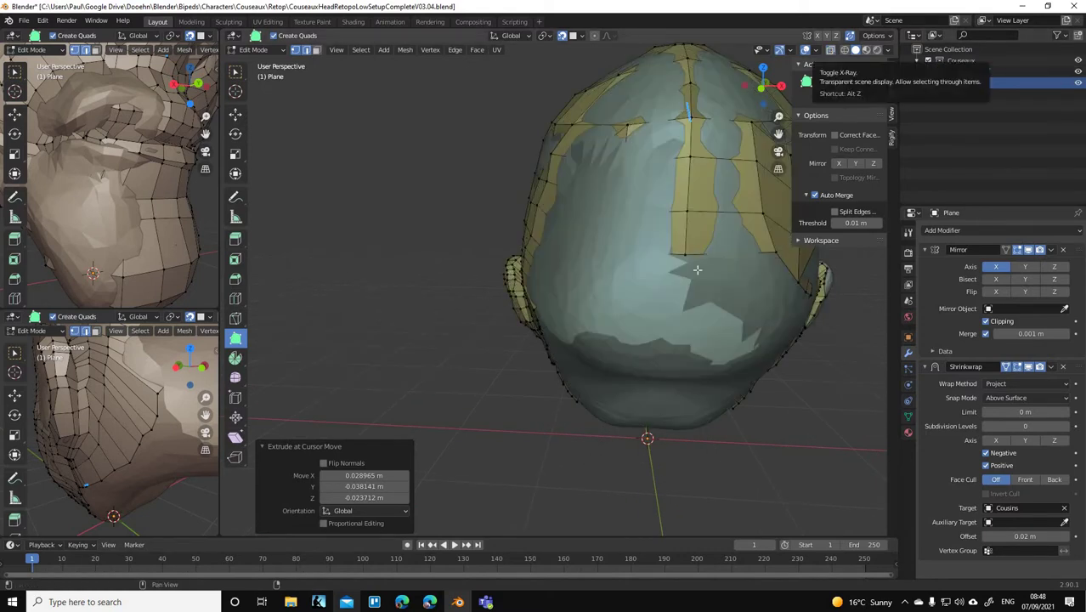
{"action": "left_click", "coordinate": [830, 51]}
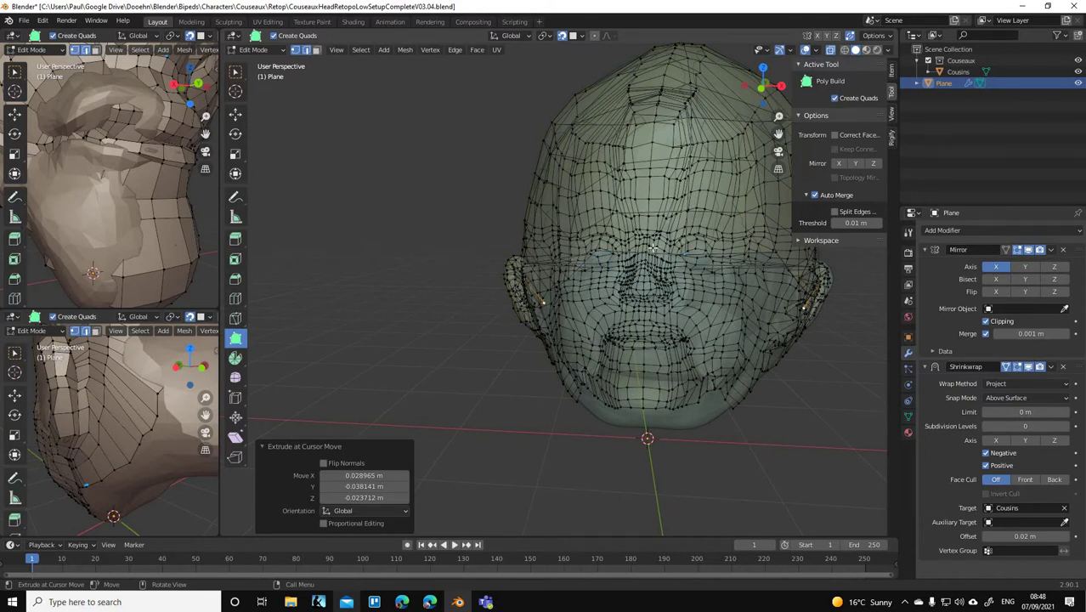
- Extrude the lower border edges at the back of the skull downward, redoing the second extrusion once
{"action": "left_click_drag", "start_coordinate": [659, 254], "coordinate": [632, 275]}
{"action": "middle_click_drag", "start_coordinate": [668, 262], "coordinate": [639, 255]}
{"action": "left_click_drag", "start_coordinate": [639, 255], "coordinate": [644, 272]}
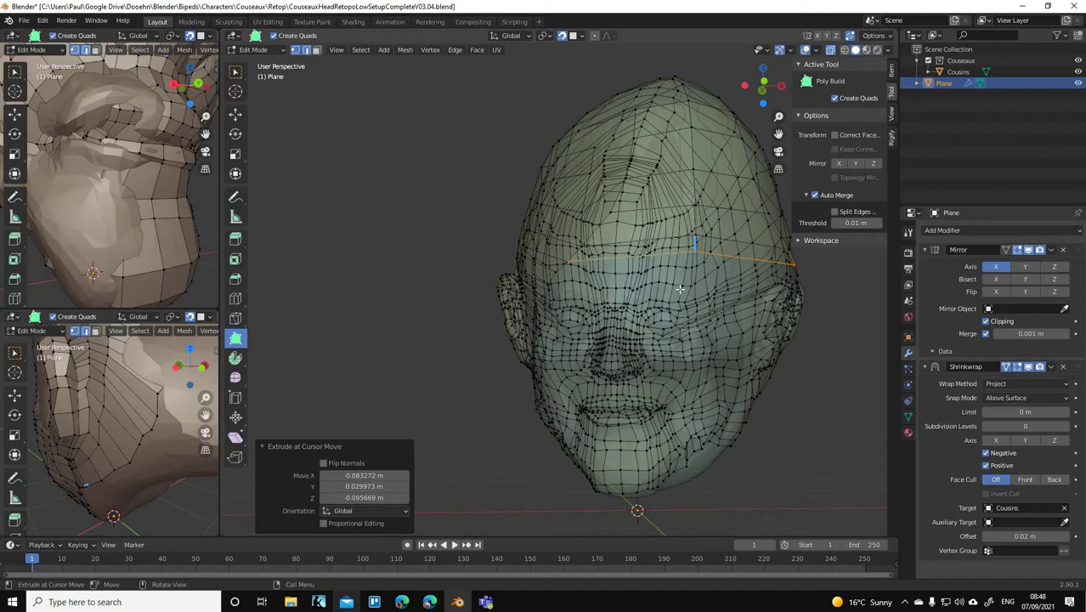
{"action": "key", "text": "ctrl+z"}
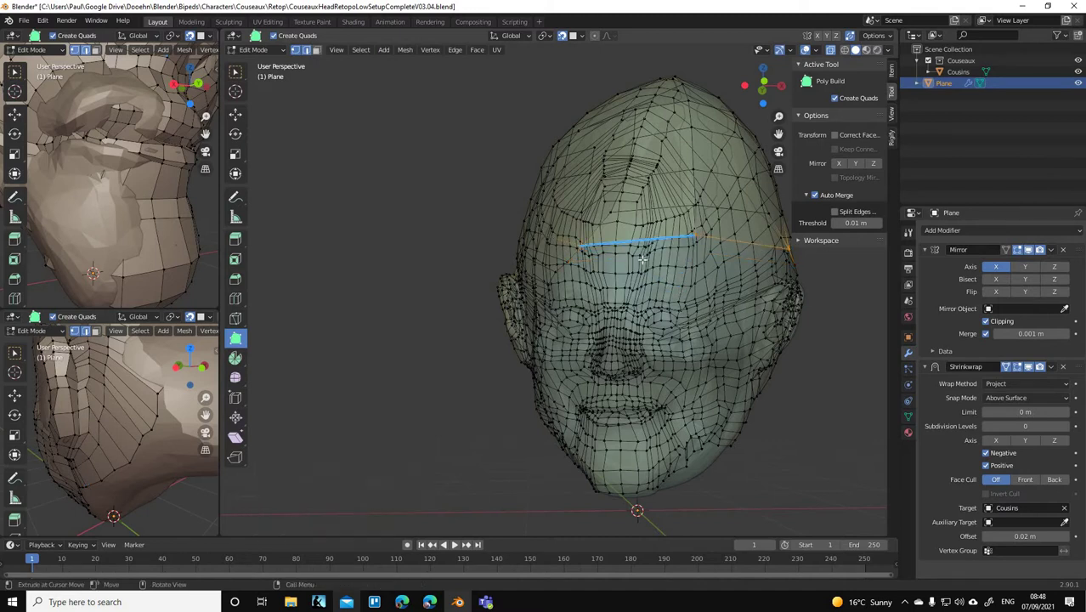
{"action": "left_click_drag", "start_coordinate": [643, 262], "coordinate": [627, 275]}
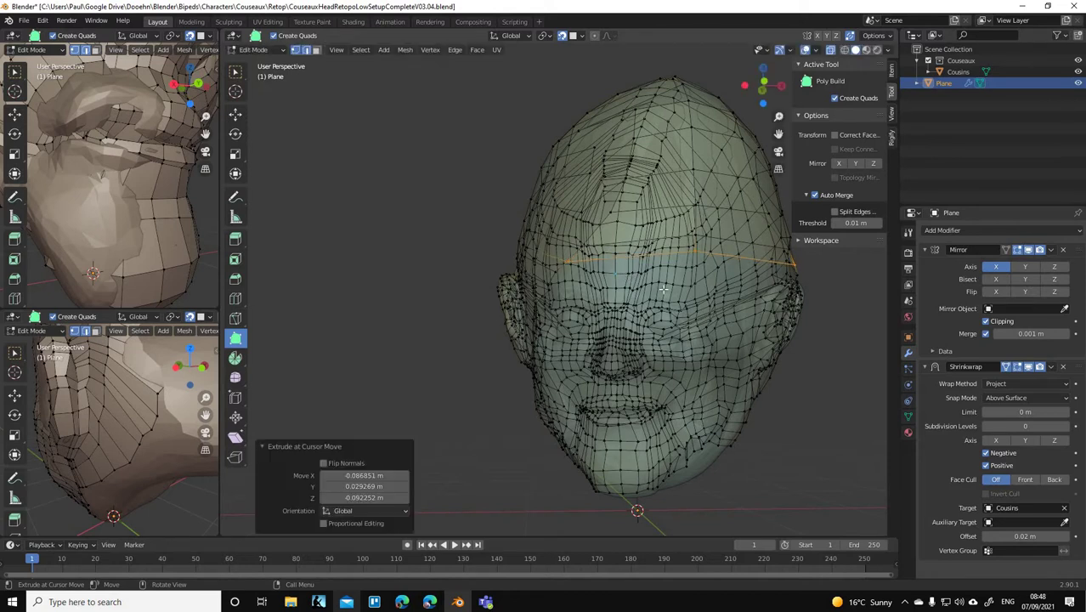
- Extrude two more edges of the lower skull border down toward the nape
{"action": "mouse_move", "coordinate": [679, 284]}
{"action": "middle_mouse_down"}
{"action": "mouse_move", "coordinate": [715, 236]}
{"action": "mouse_move", "coordinate": [693, 289]}
{"action": "middle_mouse_up"}
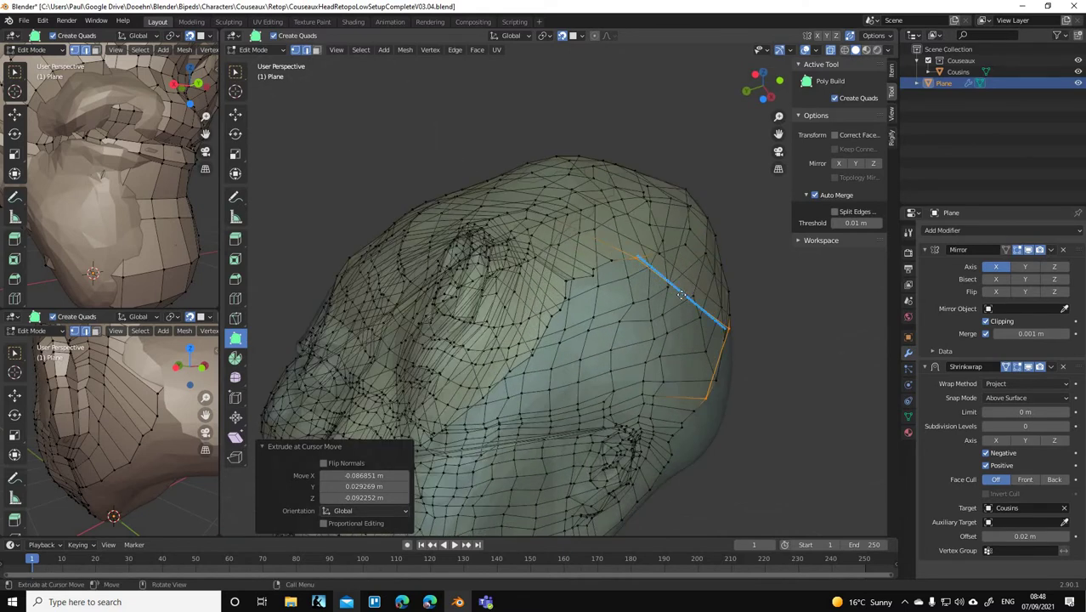
{"action": "left_click_drag", "start_coordinate": [692, 289], "coordinate": [666, 319]}
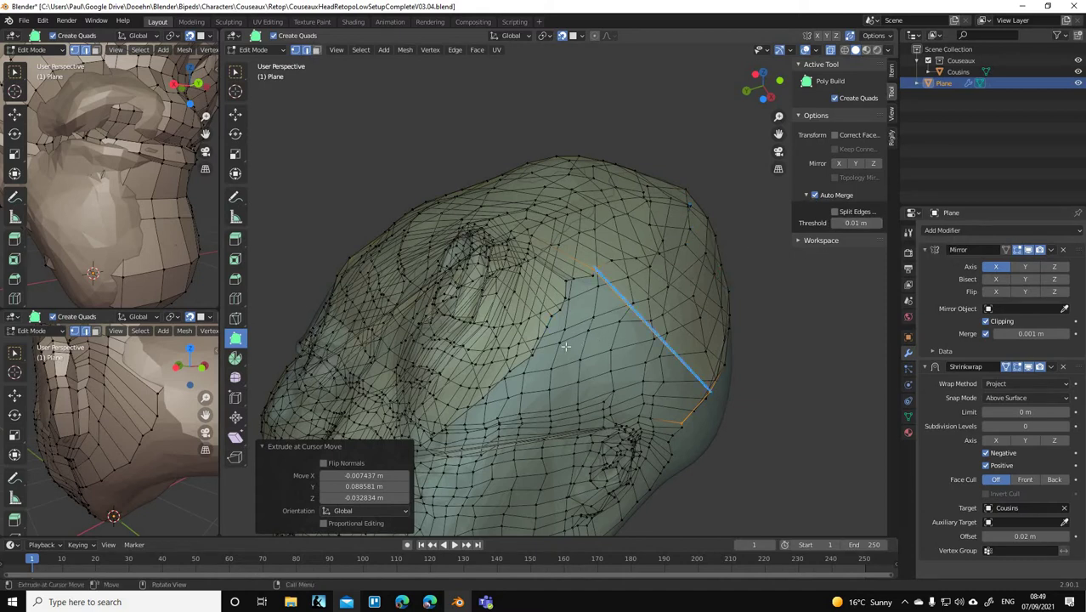
{"action": "middle_click_drag", "start_coordinate": [622, 319], "coordinate": [648, 299]}
{"action": "left_click_drag", "start_coordinate": [648, 299], "coordinate": [648, 307]}
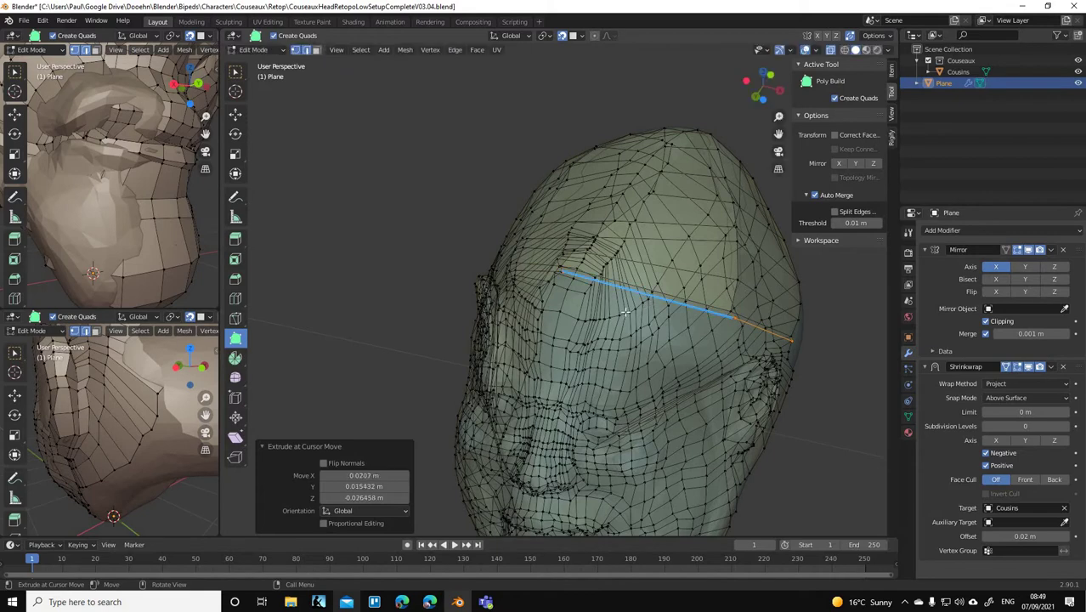
- Extrude a small quad from the mesh border just behind the ear toward the back of the head
{"action": "middle_click_drag", "start_coordinate": [671, 356], "coordinate": [647, 326]}
{"action": "scroll", "coordinate": [636, 322], "scroll_direction": "up", "scroll_amount": 4}
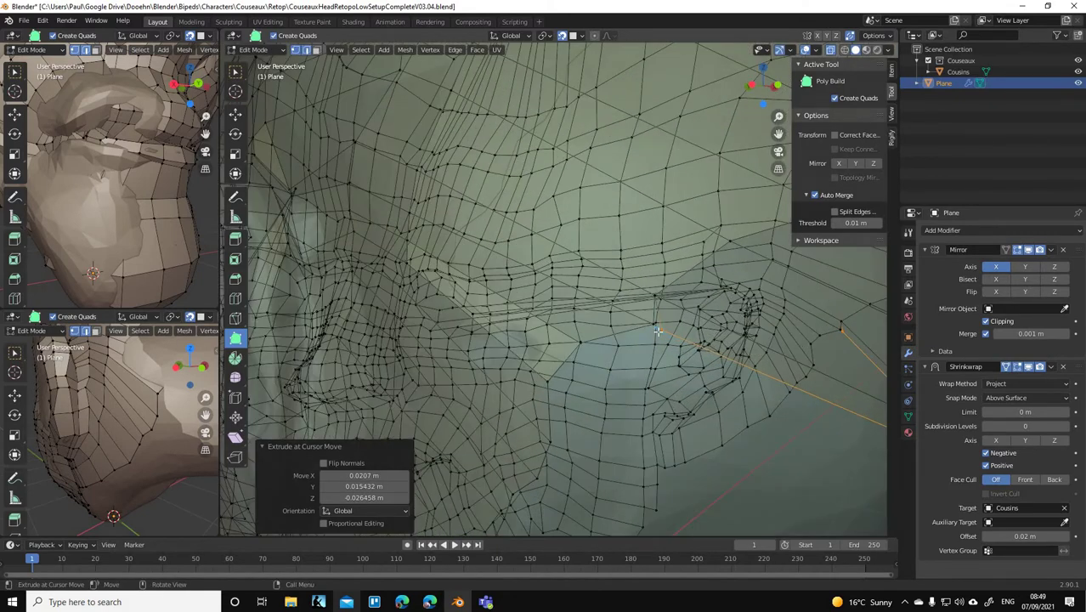
{"action": "left_click_drag", "start_coordinate": [660, 331], "coordinate": [680, 344]}
{"action": "middle_click_drag", "start_coordinate": [772, 387], "coordinate": [671, 351]}
{"action": "scroll", "coordinate": [759, 369], "scroll_direction": "down", "scroll_amount": 3}
{"action": "scroll", "coordinate": [742, 388], "scroll_direction": "up", "scroll_amount": 3}
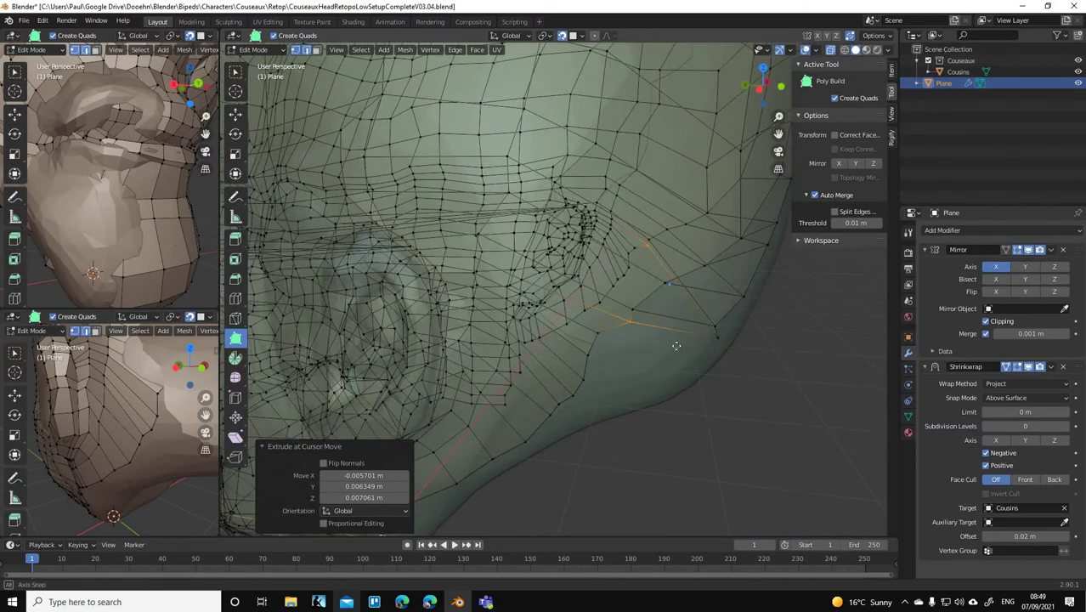
{"action": "left_click_drag", "start_coordinate": [666, 357], "coordinate": [701, 294]}
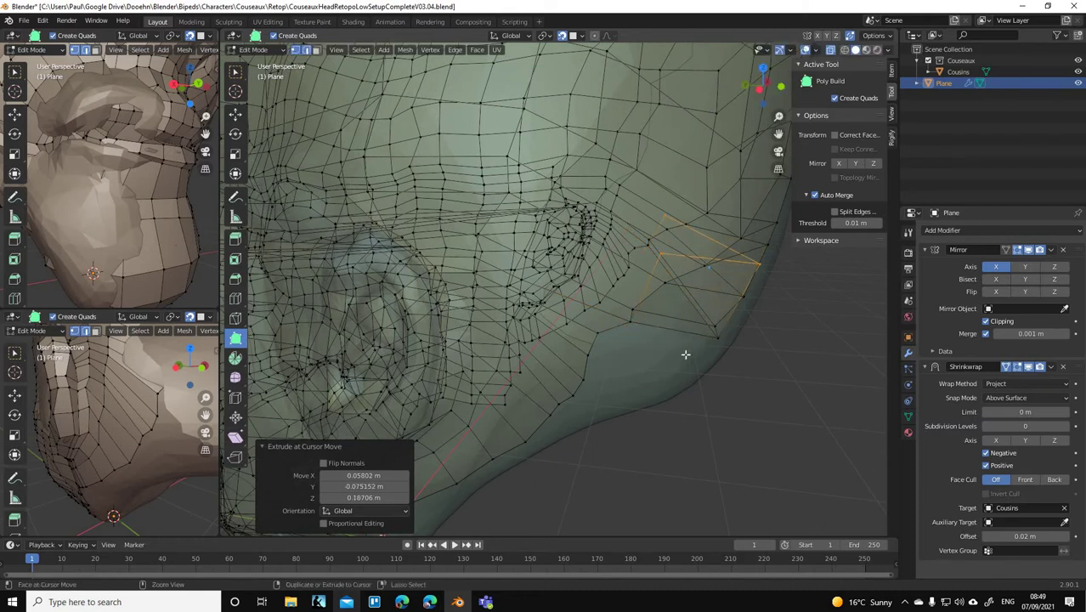
{"action": "key", "text": "ctrl+z"}
{"action": "left_click_drag", "start_coordinate": [659, 359], "coordinate": [731, 376]}
{"action": "key", "text": "ctrl+z"}
- Extrude the open border edges across the lower back of the head between the ear and the nape
{"action": "middle_click_drag", "start_coordinate": [688, 354], "coordinate": [662, 348]}
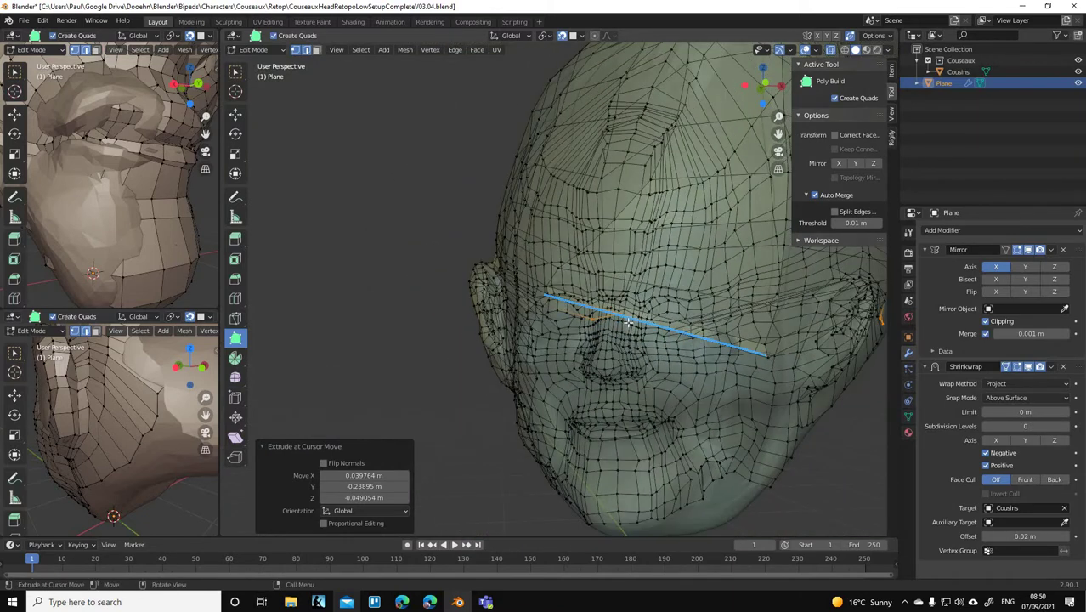
{"action": "left_click_drag", "start_coordinate": [741, 362], "coordinate": [774, 363]}
{"action": "middle_click_drag", "start_coordinate": [686, 374], "coordinate": [631, 332]}
{"action": "left_click_drag", "start_coordinate": [703, 384], "coordinate": [722, 387]}
{"action": "middle_click_drag", "start_coordinate": [656, 375], "coordinate": [732, 381]}
{"action": "scroll", "coordinate": [761, 403], "scroll_direction": "down", "scroll_amount": 4}
{"action": "middle_click_drag", "start_coordinate": [816, 408], "coordinate": [690, 398]}
{"action": "scroll", "coordinate": [594, 348], "scroll_direction": "up", "scroll_amount": 3}
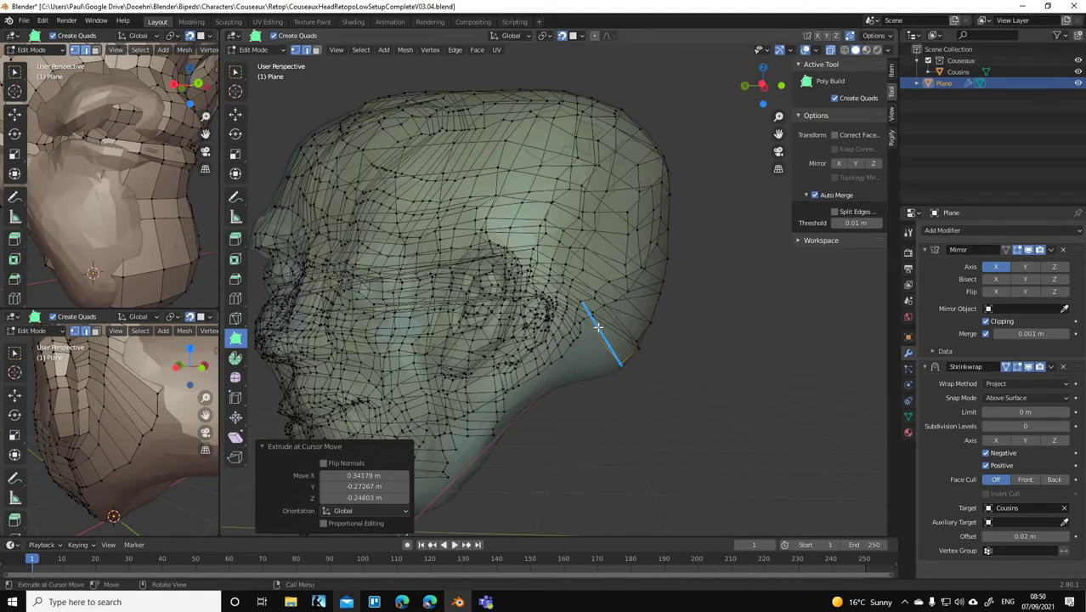
- Extrude the lowest border edge down toward the neck and undo the adjustment made after it
{"action": "left_click_drag", "start_coordinate": [597, 334], "coordinate": [595, 336]}
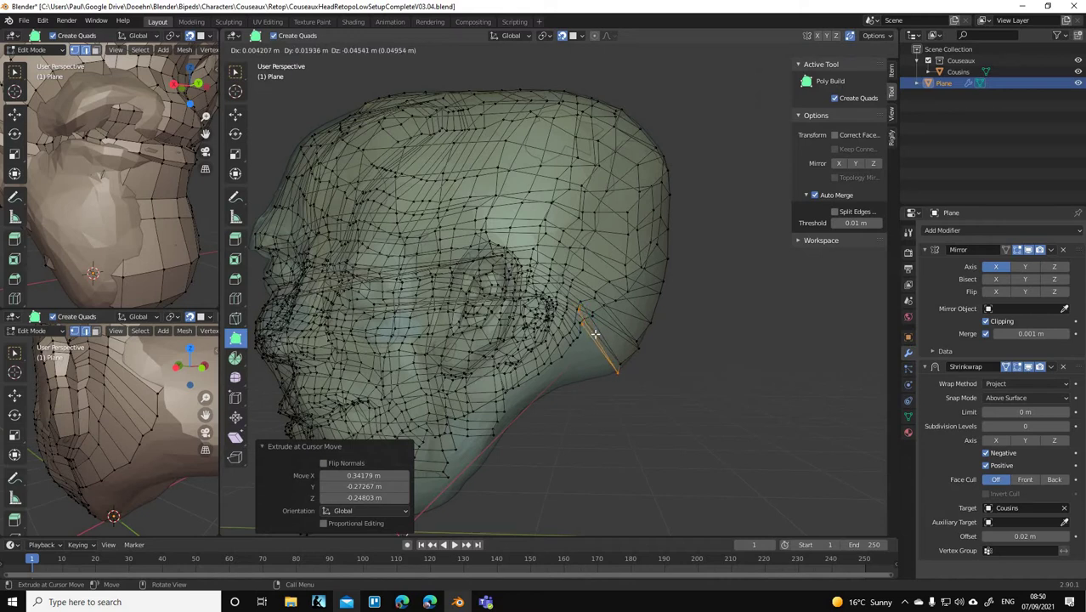
{"action": "left_click_drag", "start_coordinate": [605, 337], "coordinate": [606, 337]}
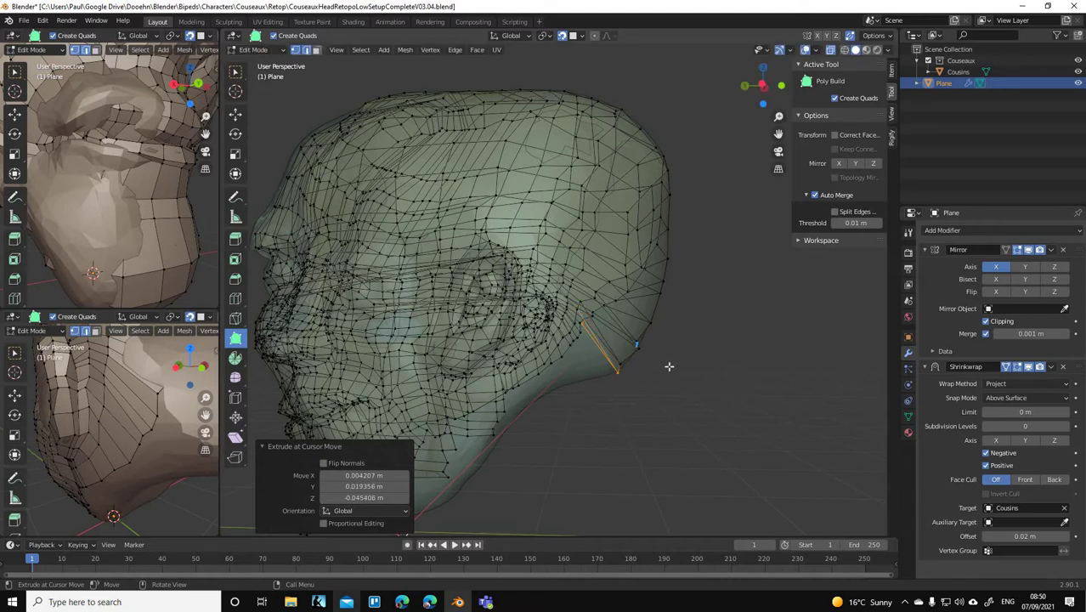
{"action": "key", "text": "ctrl+z"}
{"action": "scroll", "coordinate": [657, 384], "scroll_direction": "up", "scroll_amount": 4}
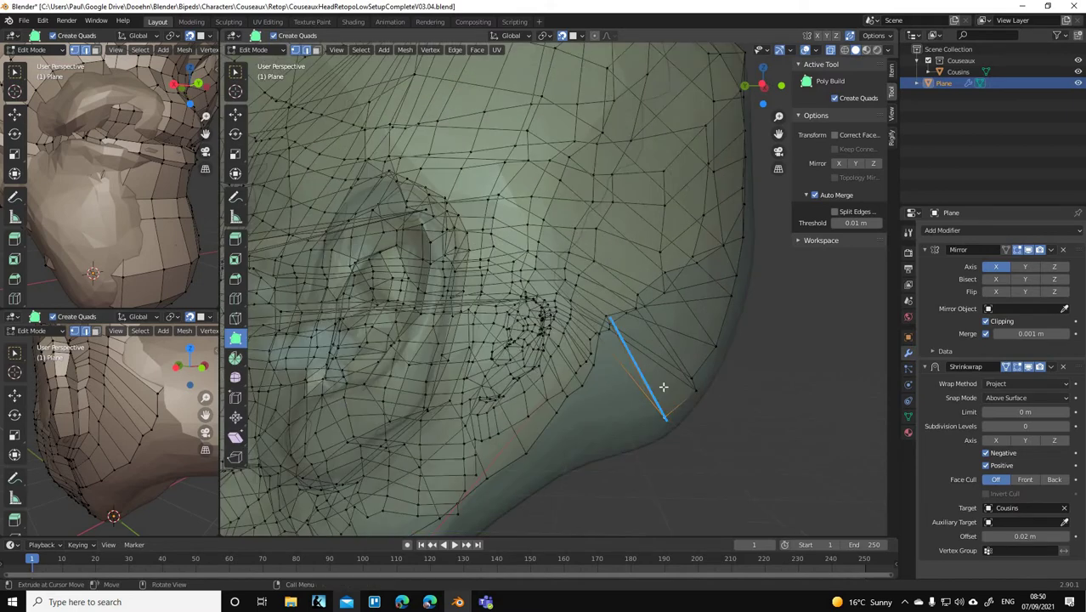
{"action": "middle_click_drag", "start_coordinate": [631, 377], "coordinate": [631, 378]}
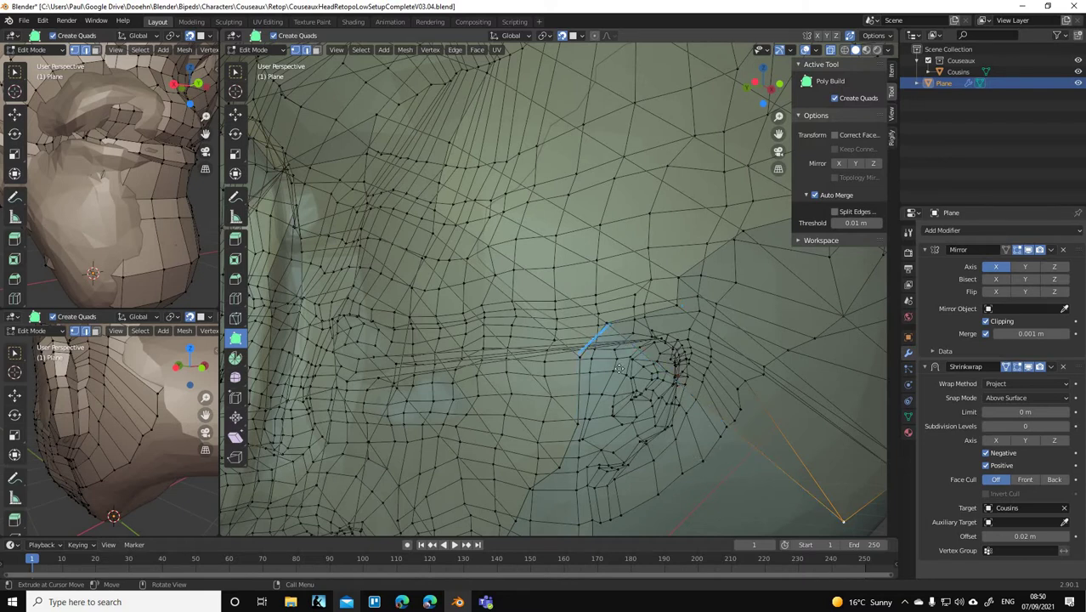
{"action": "left_click_drag", "start_coordinate": [619, 367], "coordinate": [745, 494]}
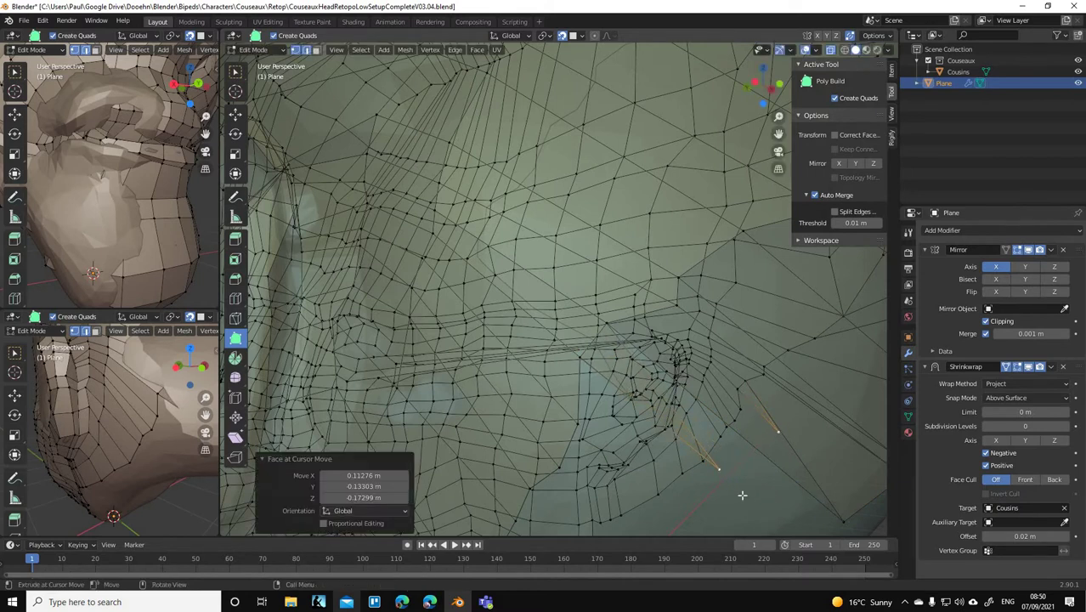
{"action": "left_click", "coordinate": [630, 378], "text": "shift"}
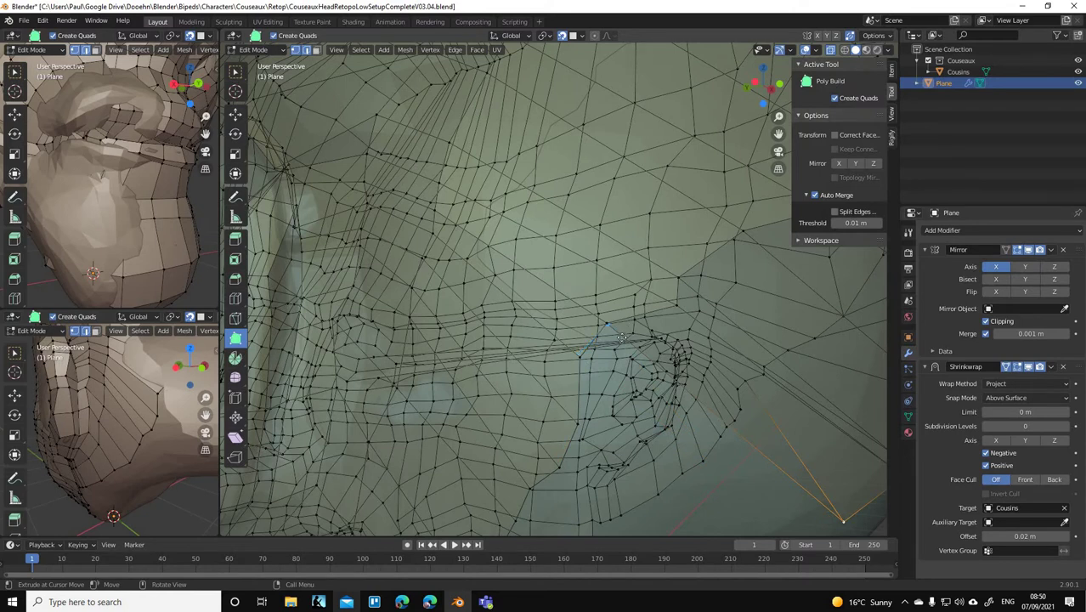
{"action": "left_click_drag", "start_coordinate": [635, 366], "coordinate": [697, 405], "text": "ctrl"}
{"action": "key", "text": "ctrl+z"}
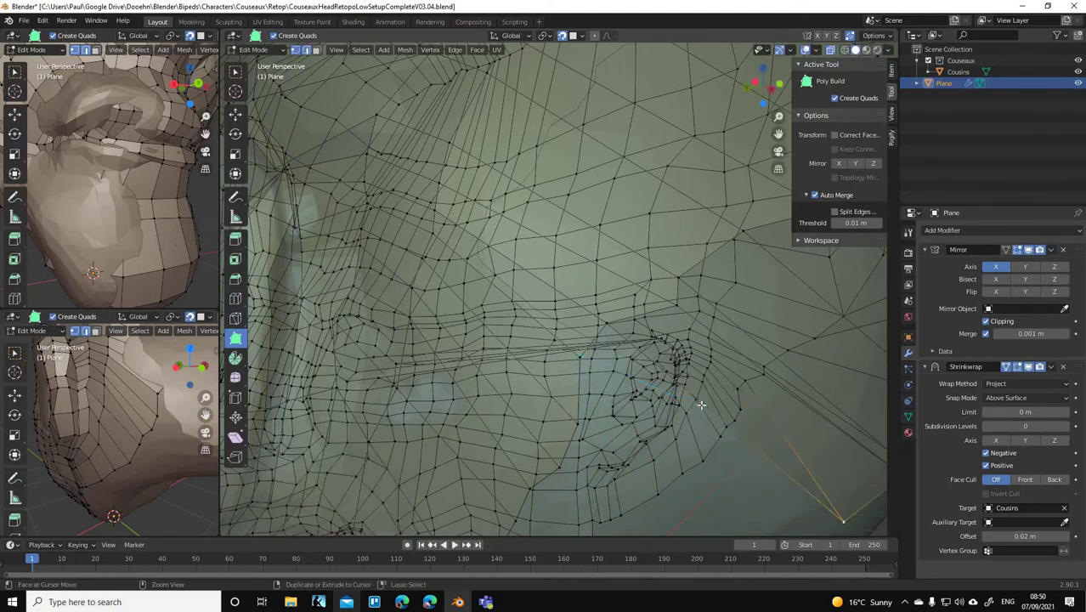
- Extrude two consecutive quads from the open border edge behind the ear, down toward the neck
{"action": "scroll", "coordinate": [663, 367], "scroll_direction": "down", "scroll_amount": 1}
{"action": "middle_click_drag", "start_coordinate": [654, 361], "coordinate": [677, 366]}
{"action": "left_click_drag", "start_coordinate": [674, 369], "coordinate": [673, 389]}
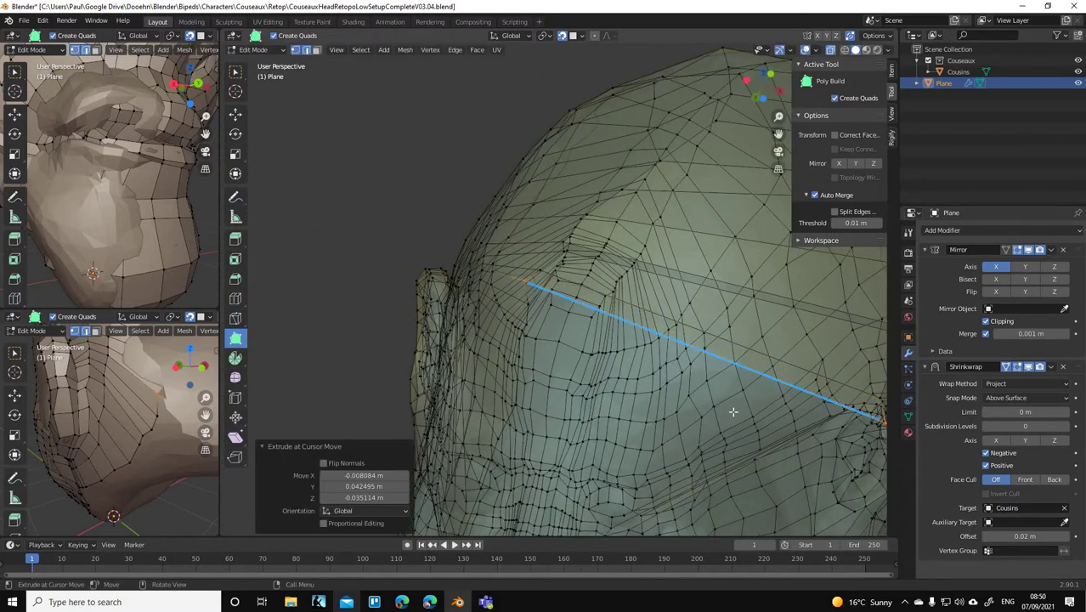
{"action": "left_click_drag", "start_coordinate": [729, 418], "coordinate": [729, 480]}
{"action": "middle_click_drag", "start_coordinate": [768, 511], "coordinate": [715, 445]}
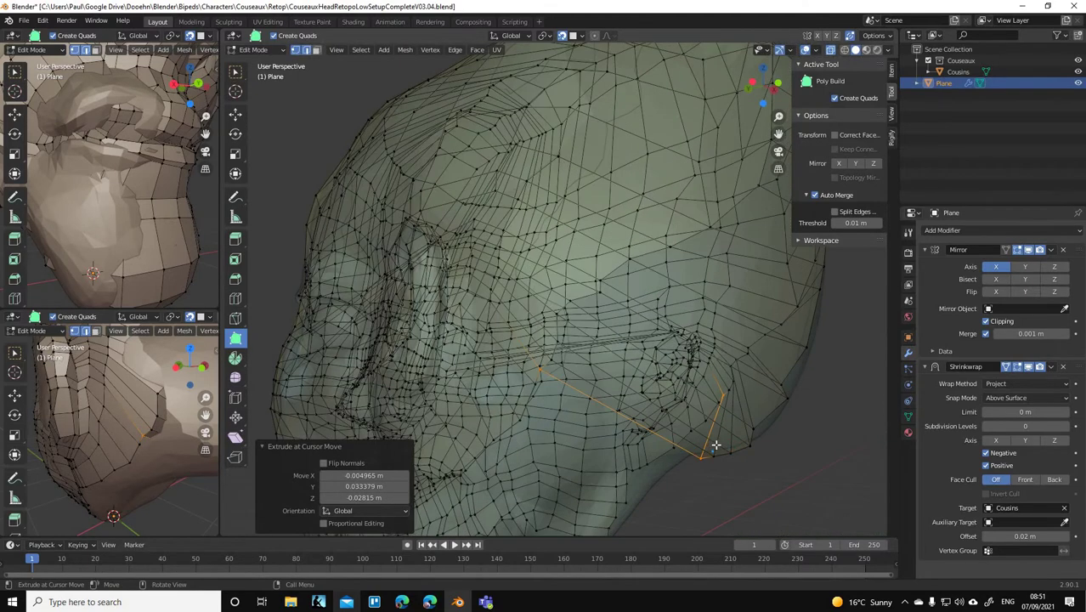
{"action": "scroll", "coordinate": [712, 440], "scroll_direction": "down", "scroll_amount": 3}
{"action": "middle_click_drag", "start_coordinate": [678, 399], "coordinate": [632, 370]}
{"action": "left_click_drag", "start_coordinate": [634, 377], "coordinate": [635, 377]}
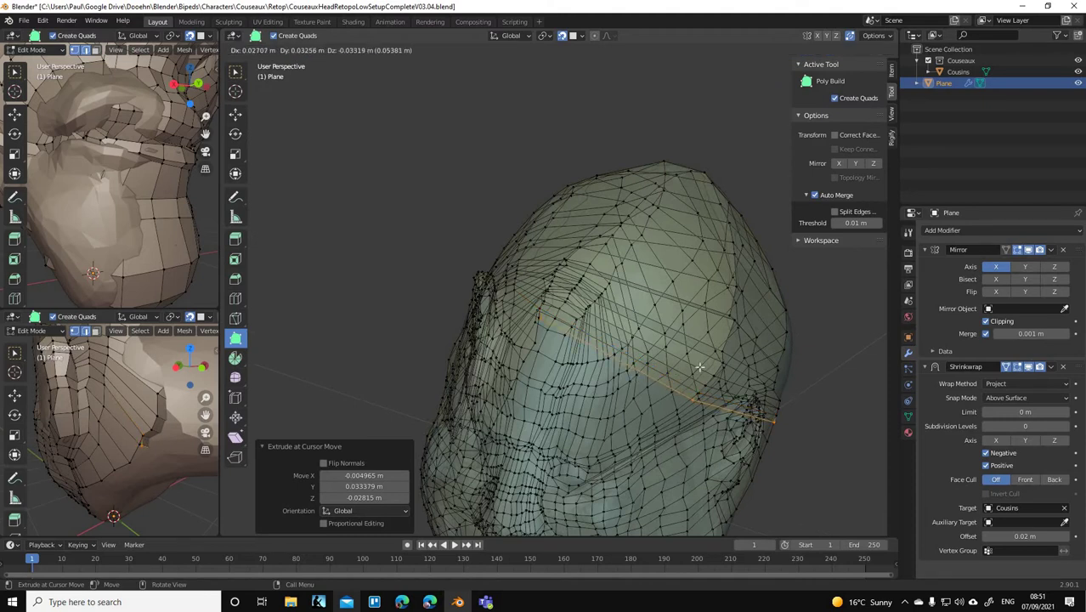
{"action": "left_click_drag", "start_coordinate": [699, 367], "coordinate": [698, 367]}
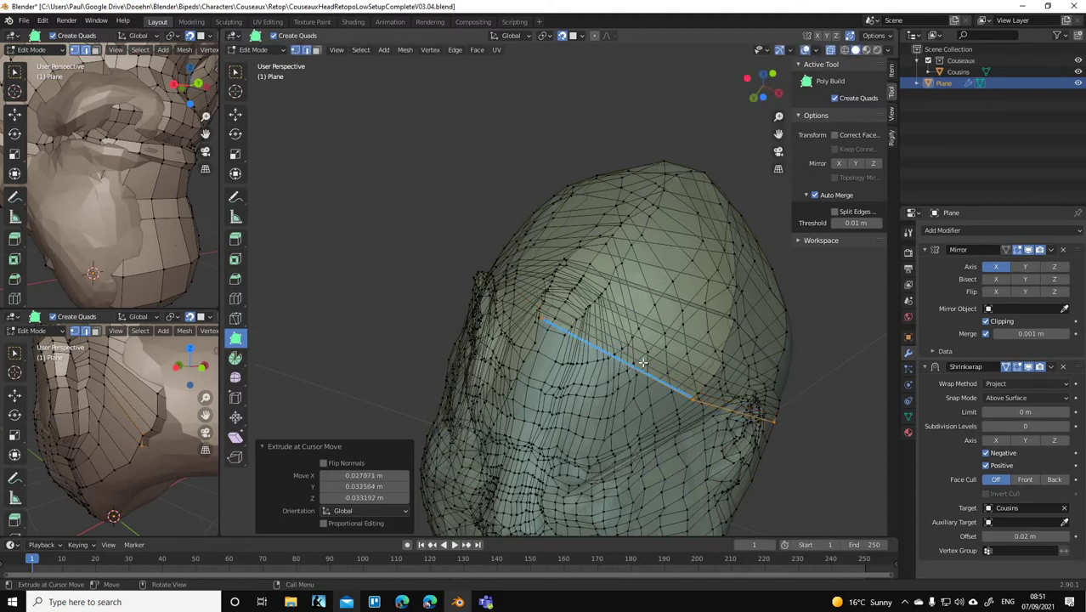
{"action": "key", "text": "ctrl+z"}
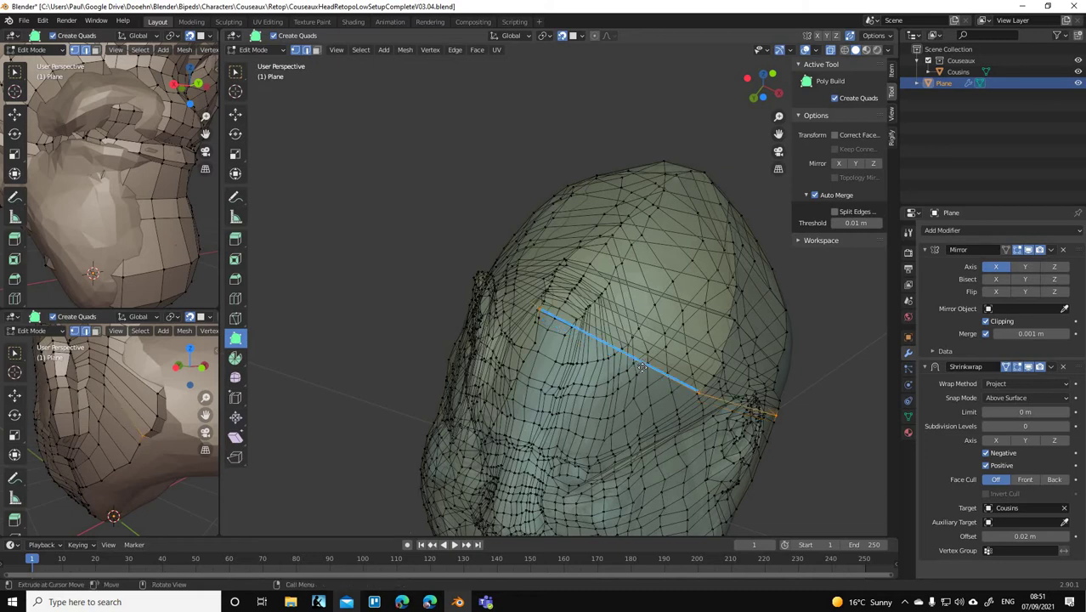
- Extrude the lower border edge twice in succession toward the neck, undoing one misplaced extrusion in between
{"action": "left_click_drag", "start_coordinate": [643, 367], "coordinate": [585, 386]}
{"action": "middle_click_drag", "start_coordinate": [585, 386], "coordinate": [571, 349]}
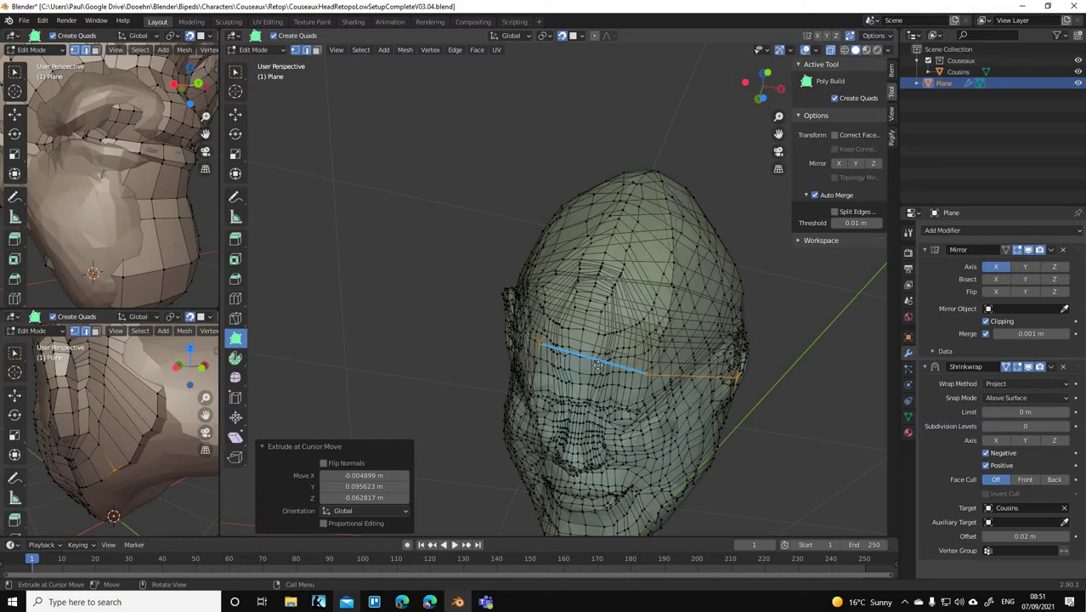
{"action": "left_click_drag", "start_coordinate": [598, 365], "coordinate": [595, 359]}
{"action": "scroll", "coordinate": [615, 374], "scroll_direction": "up", "scroll_amount": 3}
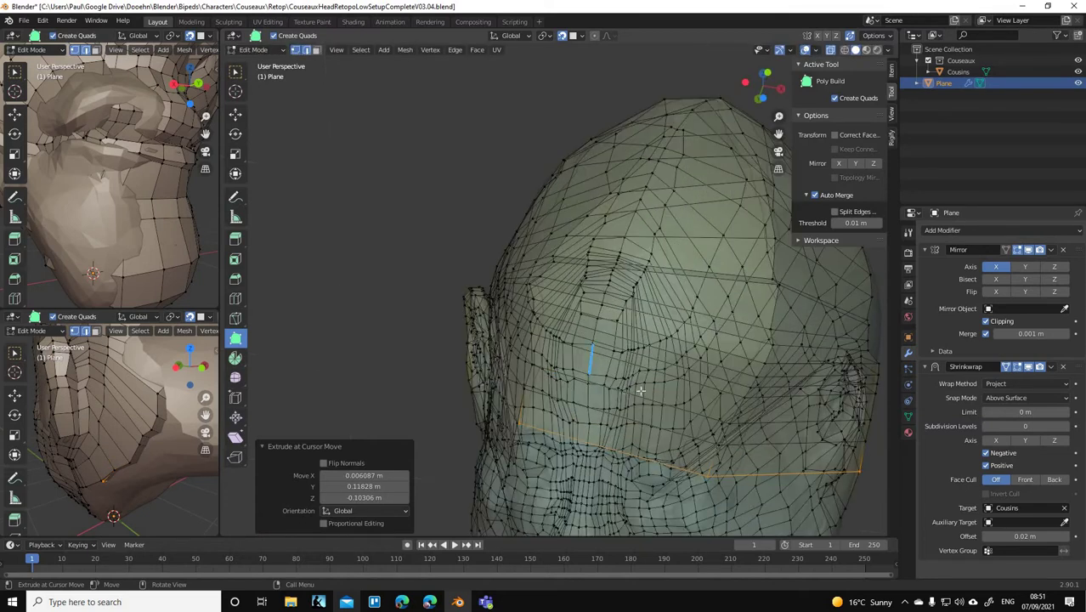
{"action": "middle_click_drag", "start_coordinate": [640, 391], "coordinate": [645, 392]}
{"action": "key", "text": "ctrl+z"}
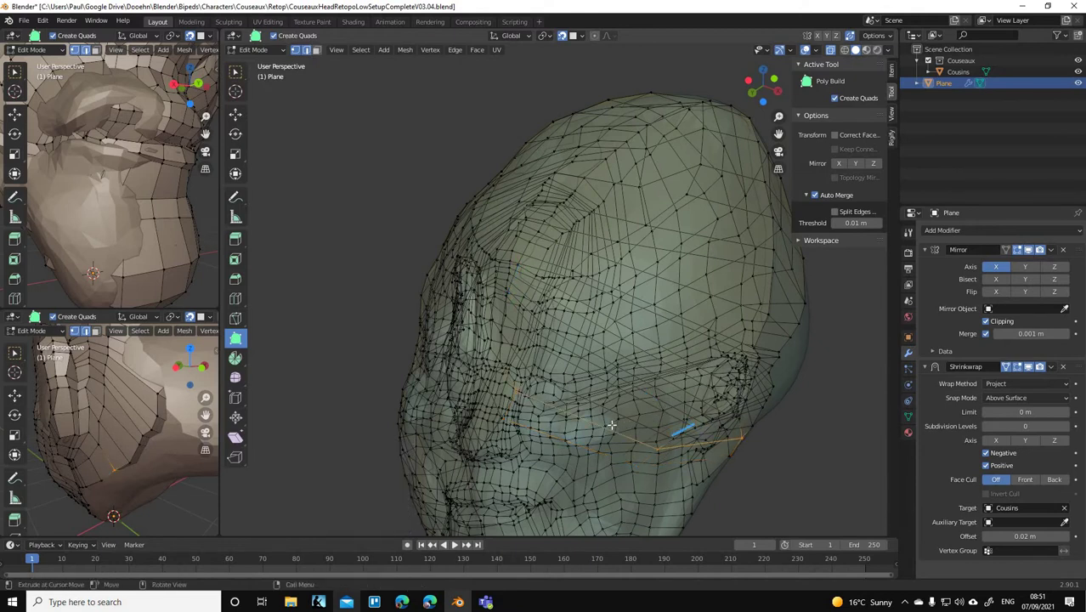
{"action": "left_click_drag", "start_coordinate": [607, 438], "coordinate": [599, 447]}
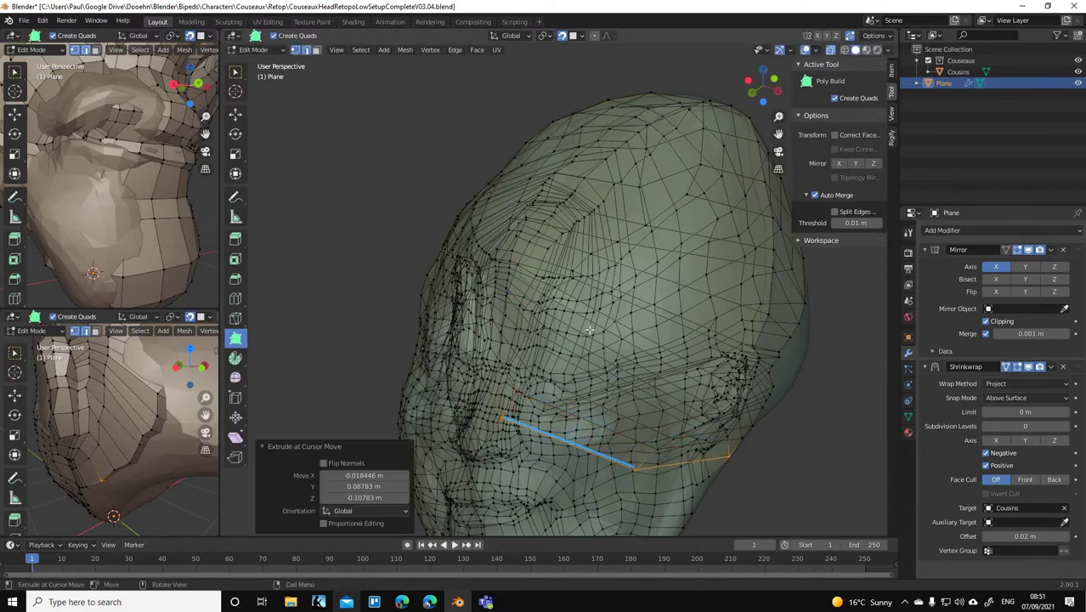
{"action": "middle_click_drag", "start_coordinate": [580, 376], "coordinate": [640, 363]}
{"action": "scroll", "coordinate": [503, 331], "scroll_direction": "down", "scroll_amount": 2}
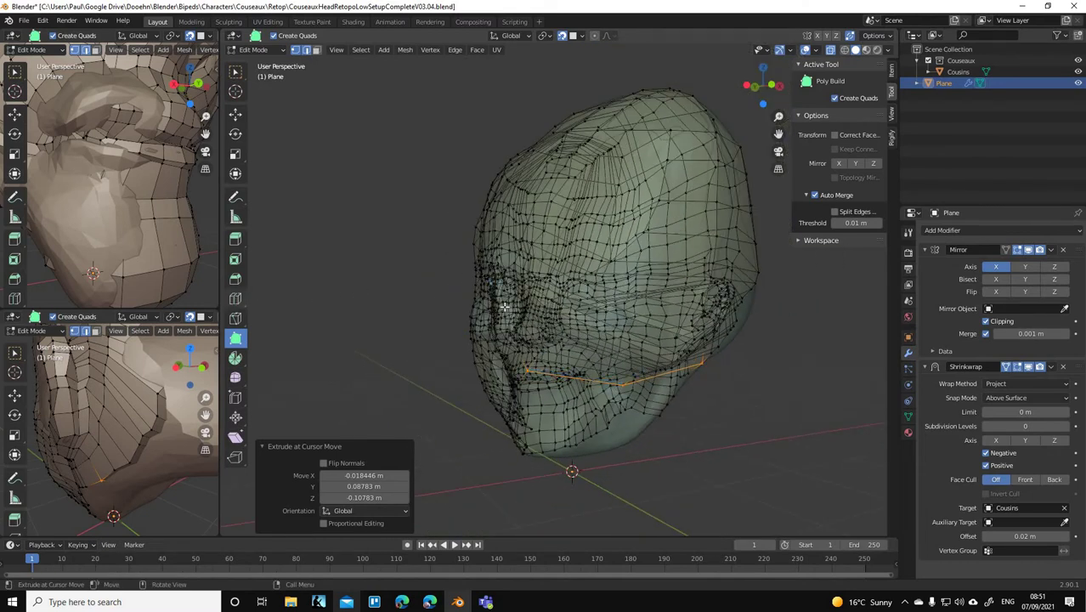
{"action": "left_click", "coordinate": [237, 298]}
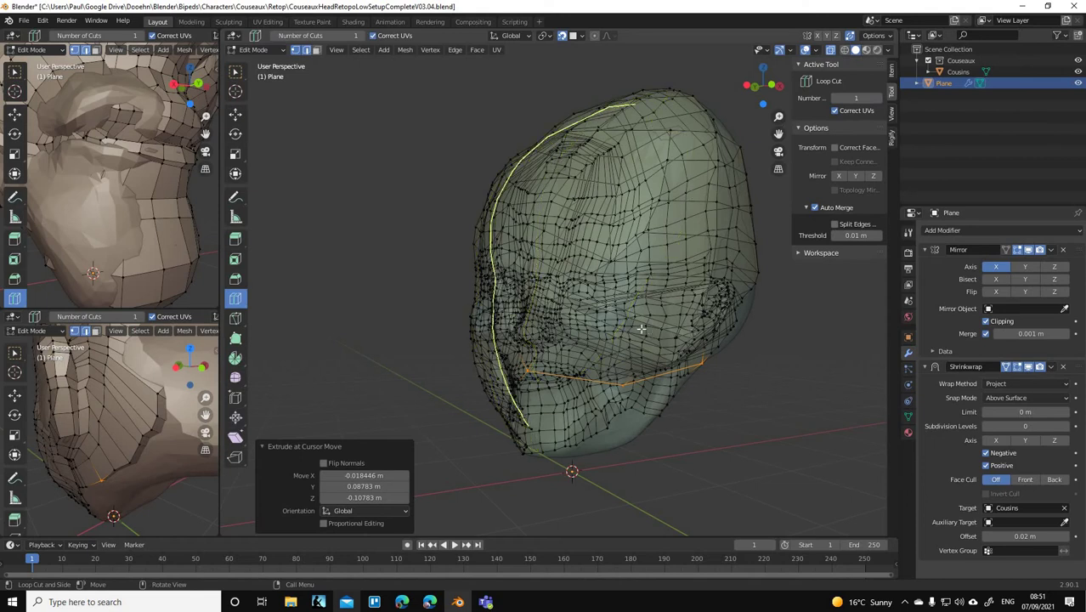
{"action": "middle_click_drag", "start_coordinate": [640, 328], "coordinate": [625, 347]}
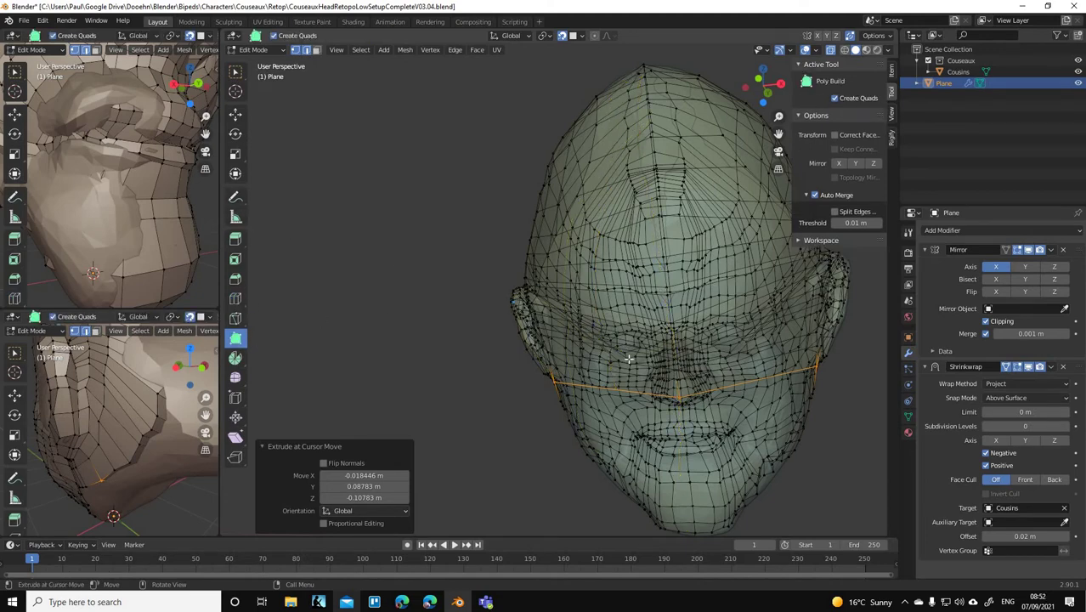
- Extrude the leading edge of the new strip two more times, continuing below the ear toward the jaw
{"action": "middle_click_drag", "start_coordinate": [632, 337], "coordinate": [638, 406]}
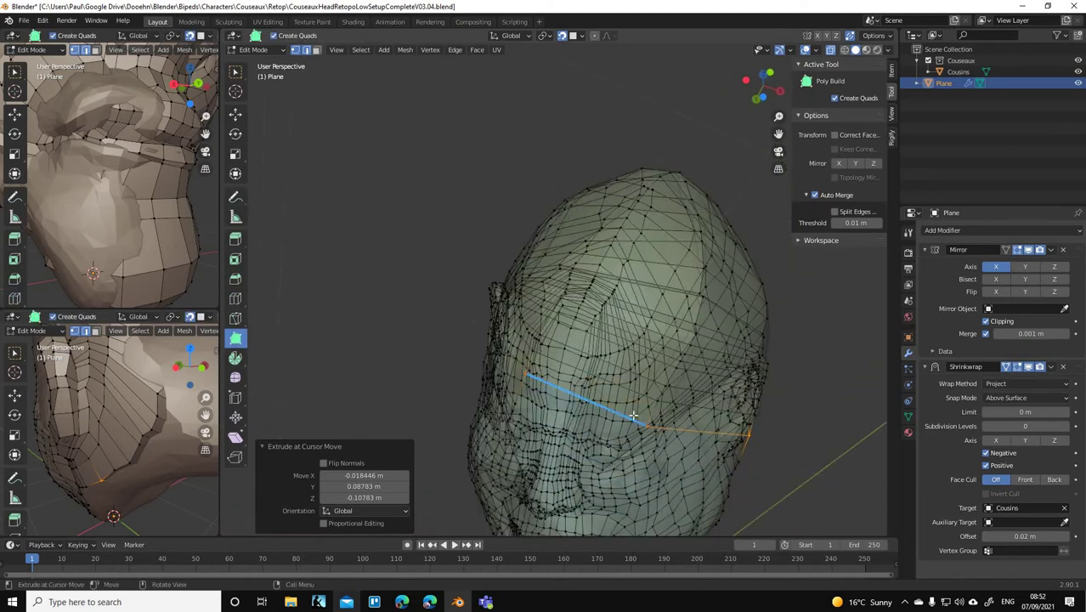
{"action": "scroll", "coordinate": [637, 407], "scroll_direction": "up", "scroll_amount": 2}
{"action": "left_click_drag", "start_coordinate": [779, 134], "coordinate": [776, 7]}
{"action": "left_click_drag", "start_coordinate": [600, 277], "coordinate": [606, 341]}
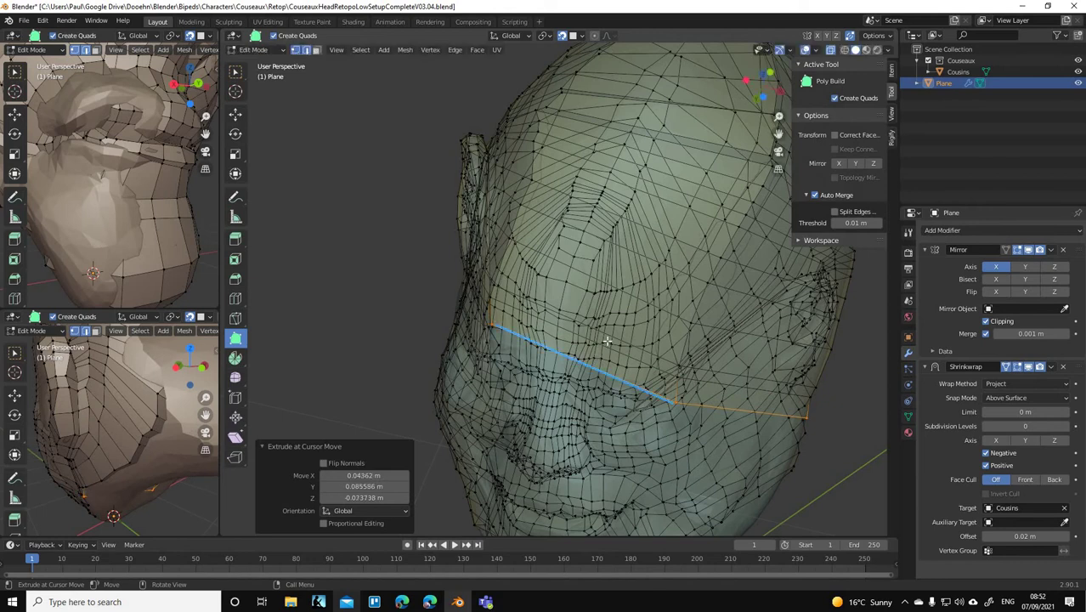
{"action": "middle_click_drag", "start_coordinate": [646, 371], "coordinate": [587, 372]}
{"action": "left_click_drag", "start_coordinate": [586, 372], "coordinate": [604, 413]}
- Turn off X-ray and hide the Cousins sculpt, and inspect the retopology mesh from the front, side and back
{"action": "scroll", "coordinate": [599, 408], "scroll_direction": "down", "scroll_amount": 6}
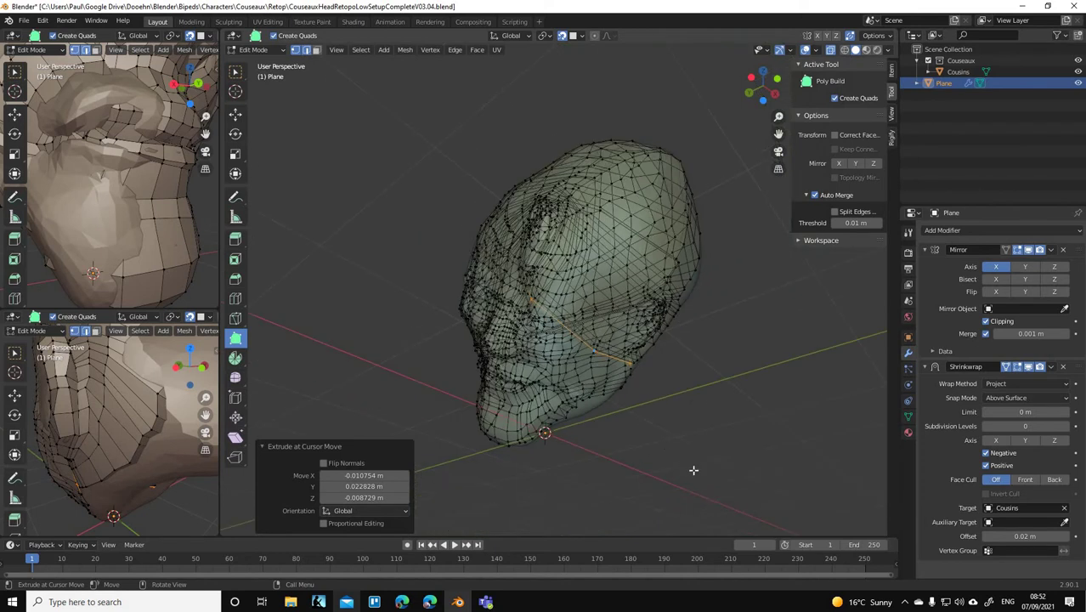
{"action": "middle_click_drag", "start_coordinate": [691, 468], "coordinate": [653, 418]}
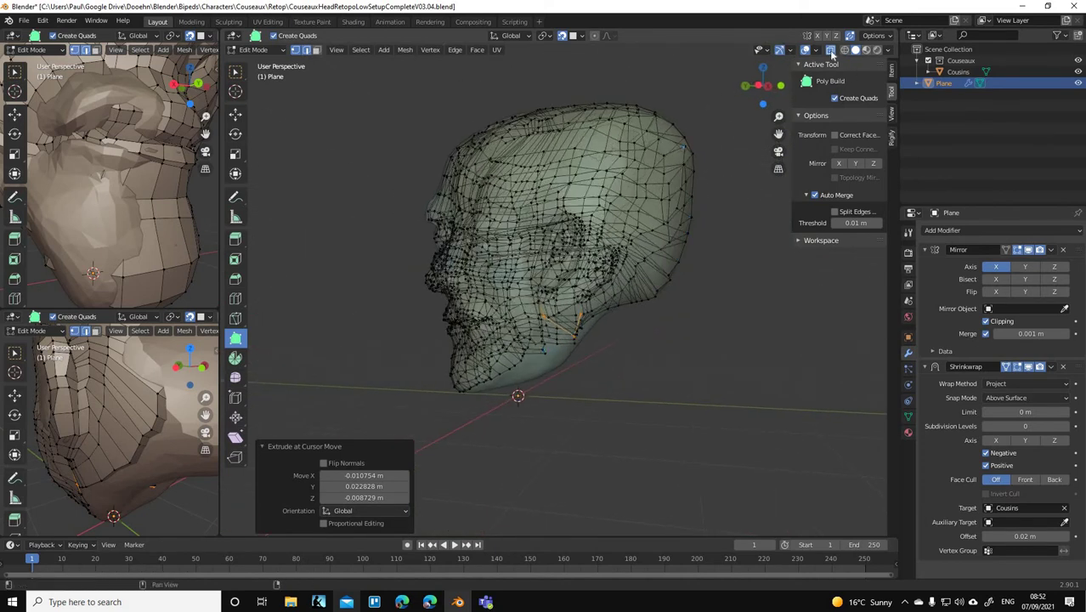
{"action": "middle_click_drag", "start_coordinate": [688, 216], "coordinate": [729, 293]}
{"action": "middle_click_drag", "start_coordinate": [748, 204], "coordinate": [710, 200]}
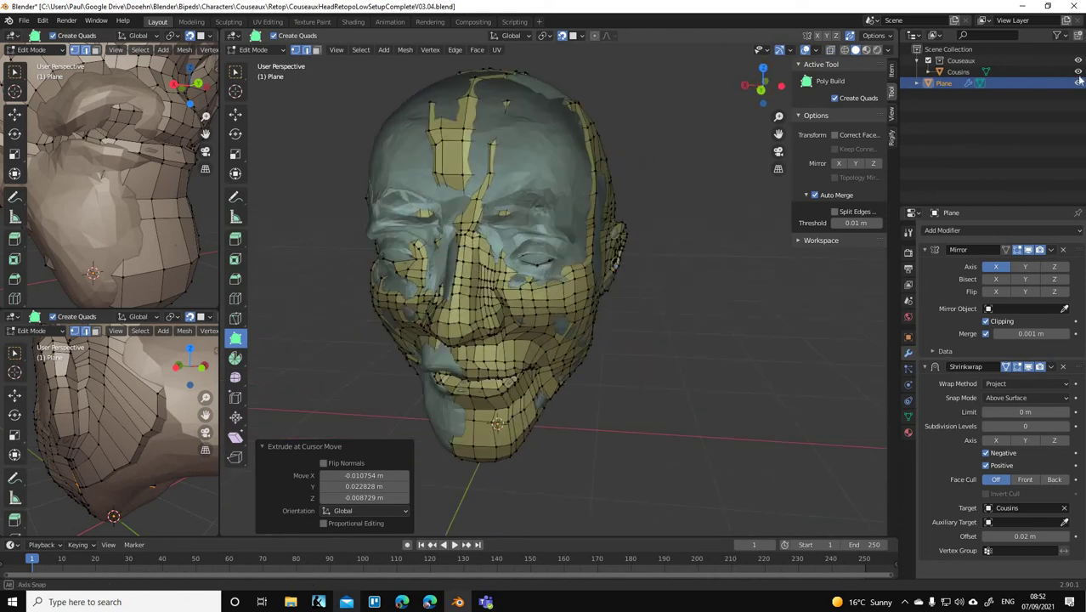
{"action": "left_click", "coordinate": [1078, 73]}
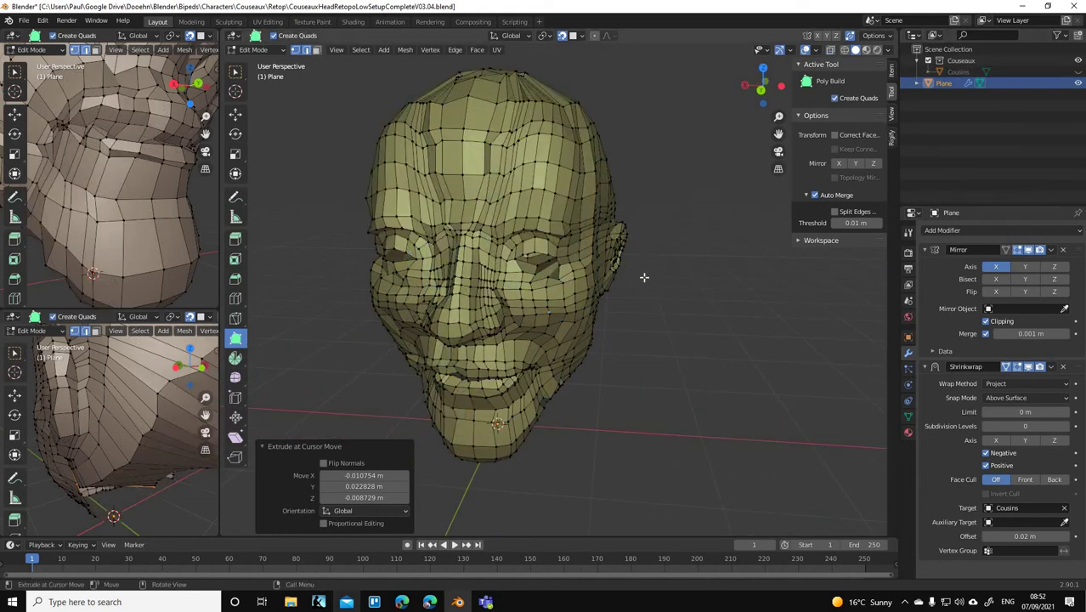
{"action": "middle_click_drag", "start_coordinate": [645, 279], "coordinate": [695, 240]}
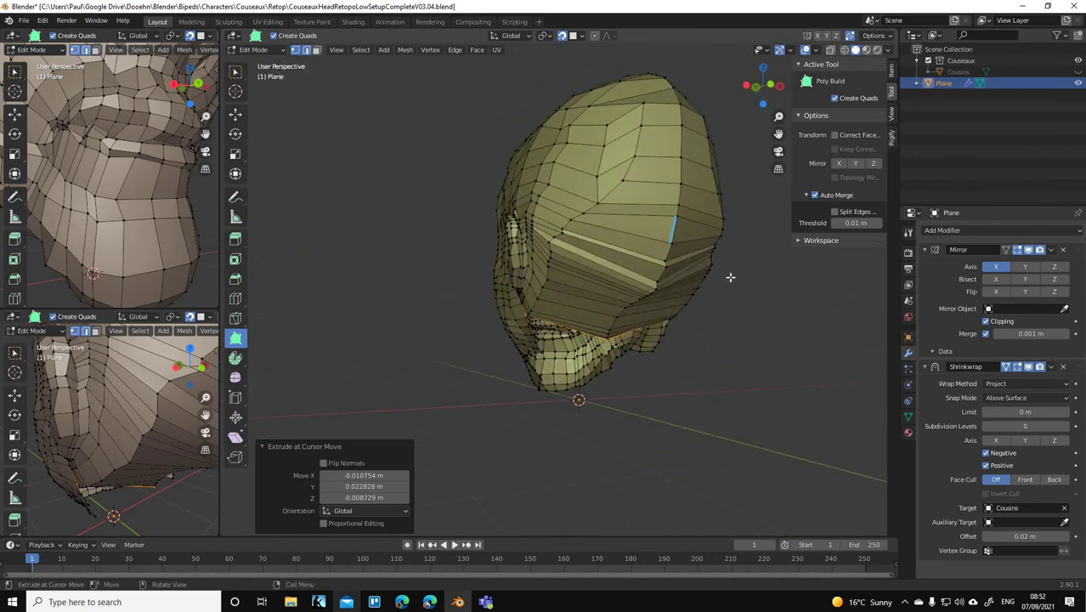
{"action": "middle_click_drag", "start_coordinate": [729, 277], "coordinate": [439, 372]}
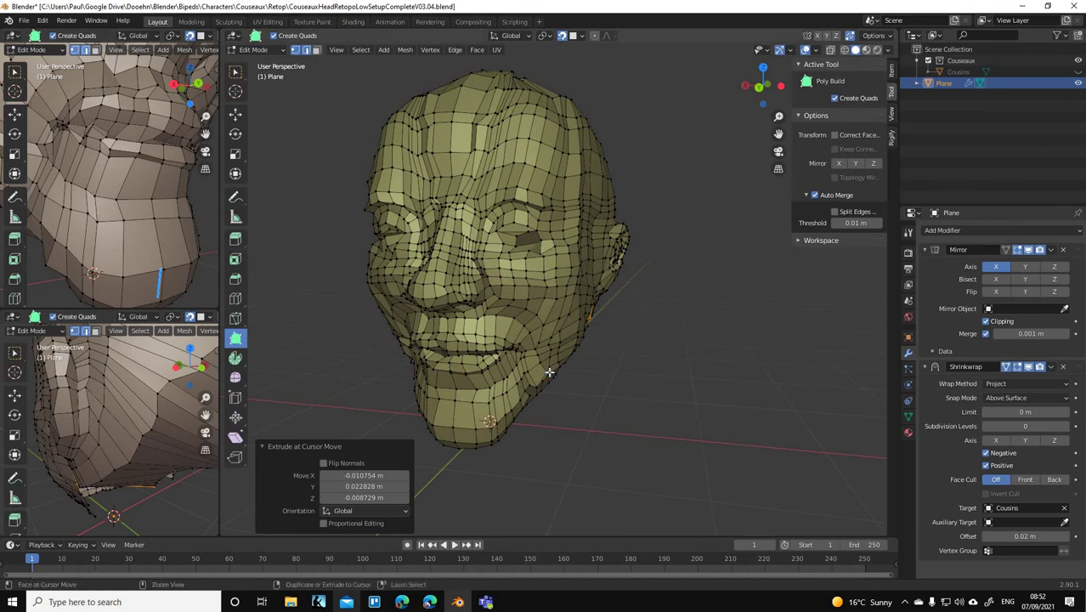